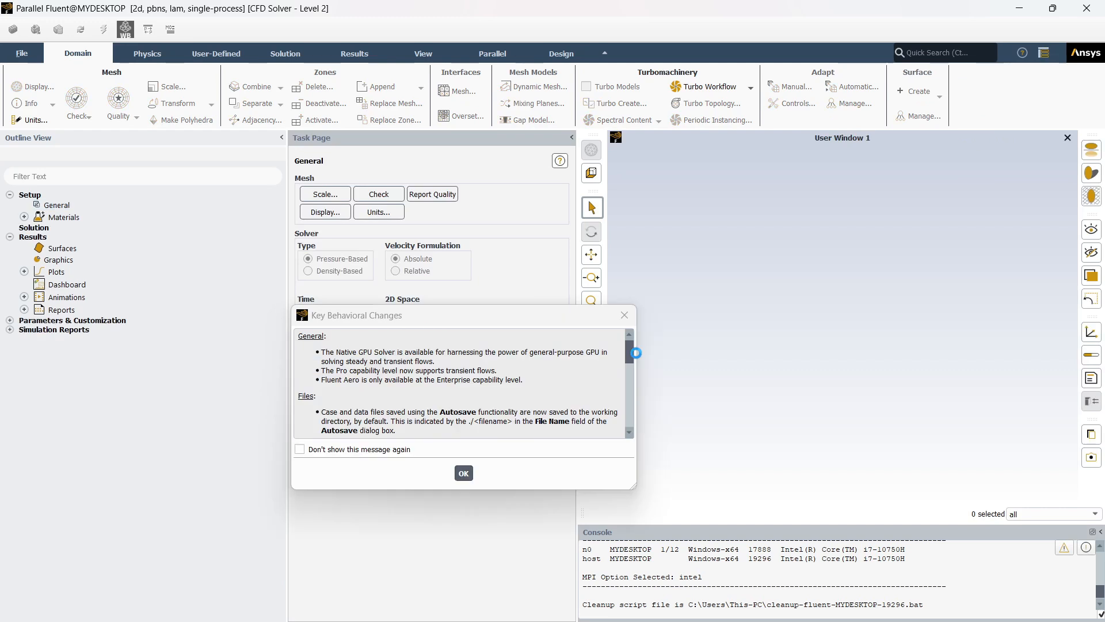
- Dismiss the behavioral changes notice and import the mesh file tubebank.msh, discarding the current case
{"action": "left_click", "coordinate": [463, 472]}
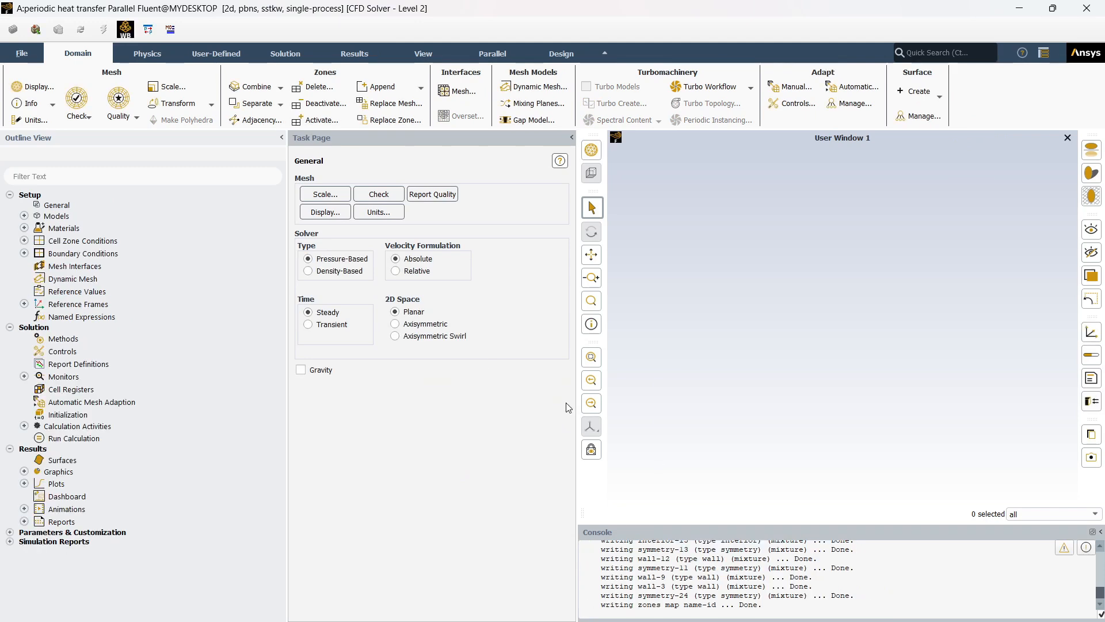
{"action": "left_click", "coordinate": [18, 54]}
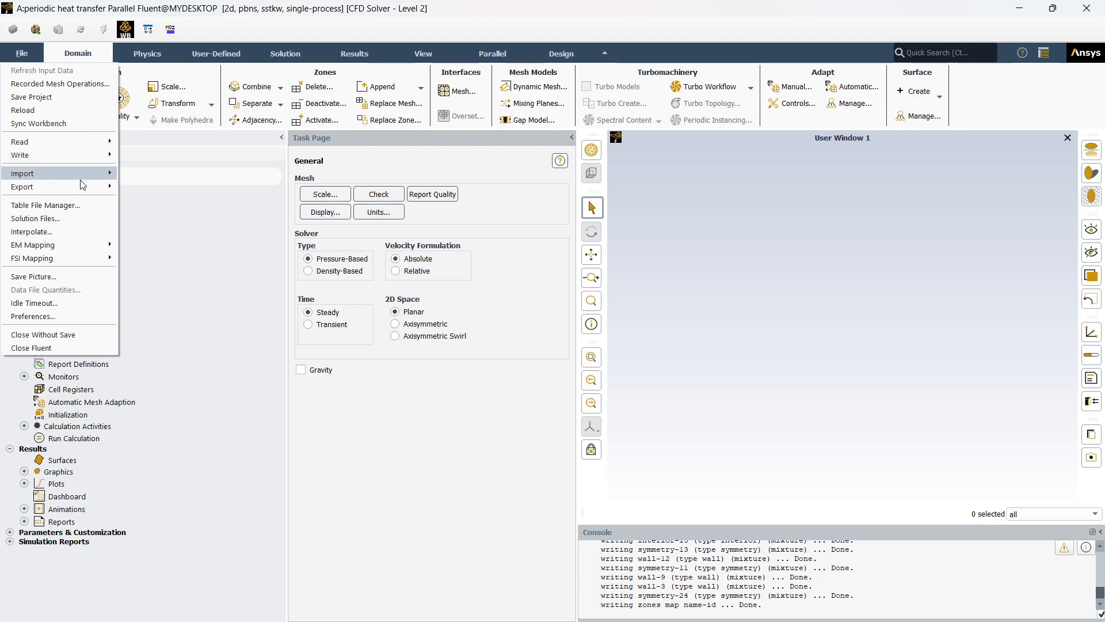
{"action": "mouse_move", "coordinate": [85, 175]}
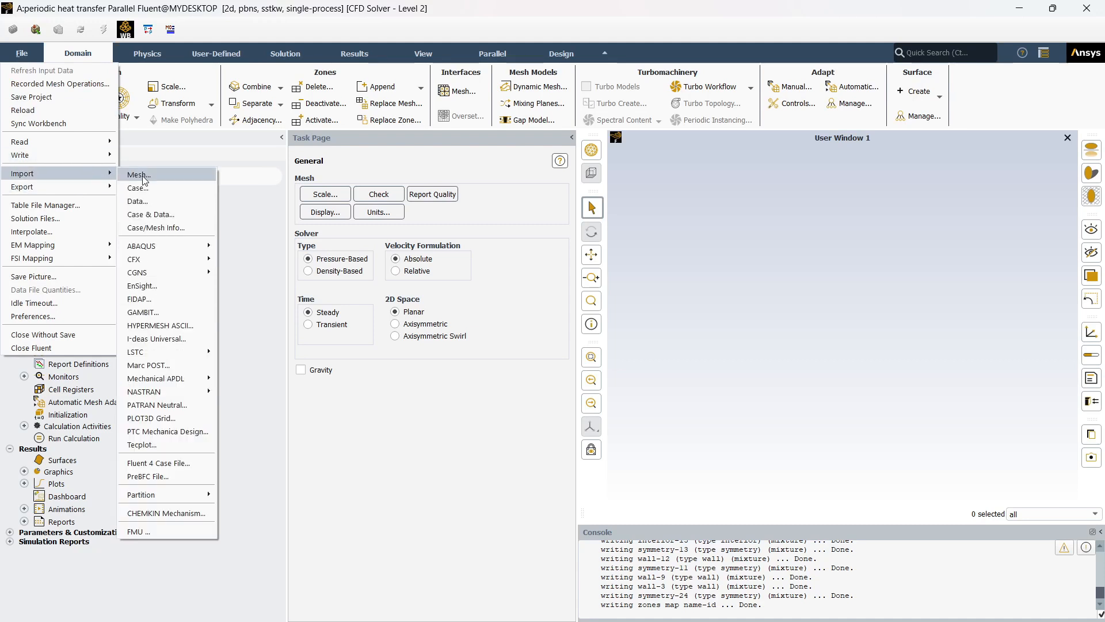
{"action": "left_click", "coordinate": [144, 178]}
{"action": "left_click", "coordinate": [593, 332]}
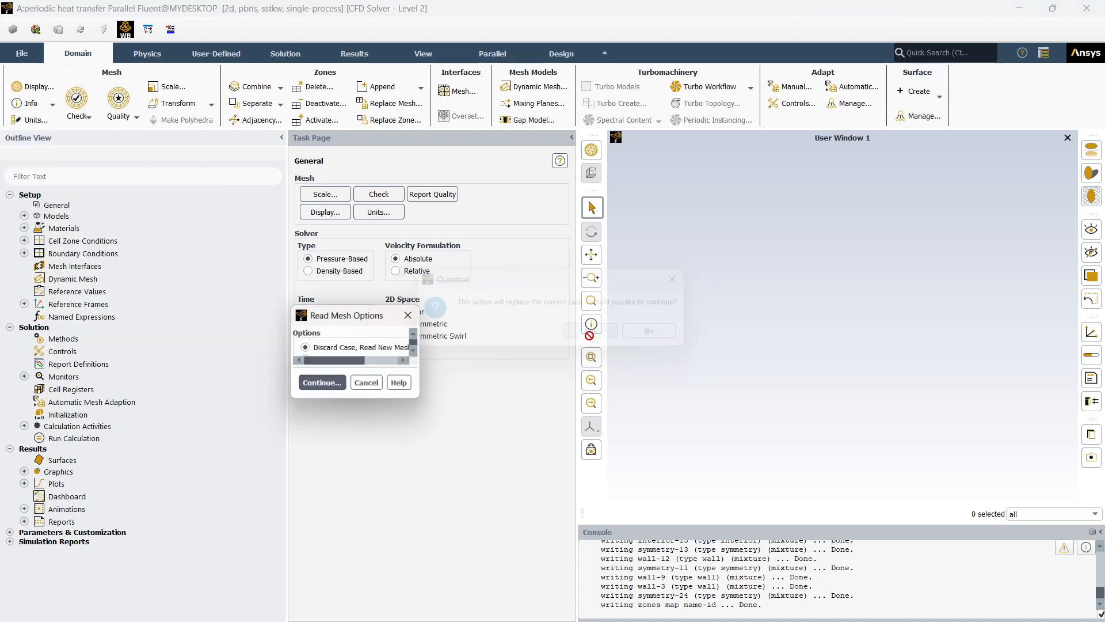
{"action": "left_click", "coordinate": [351, 405]}
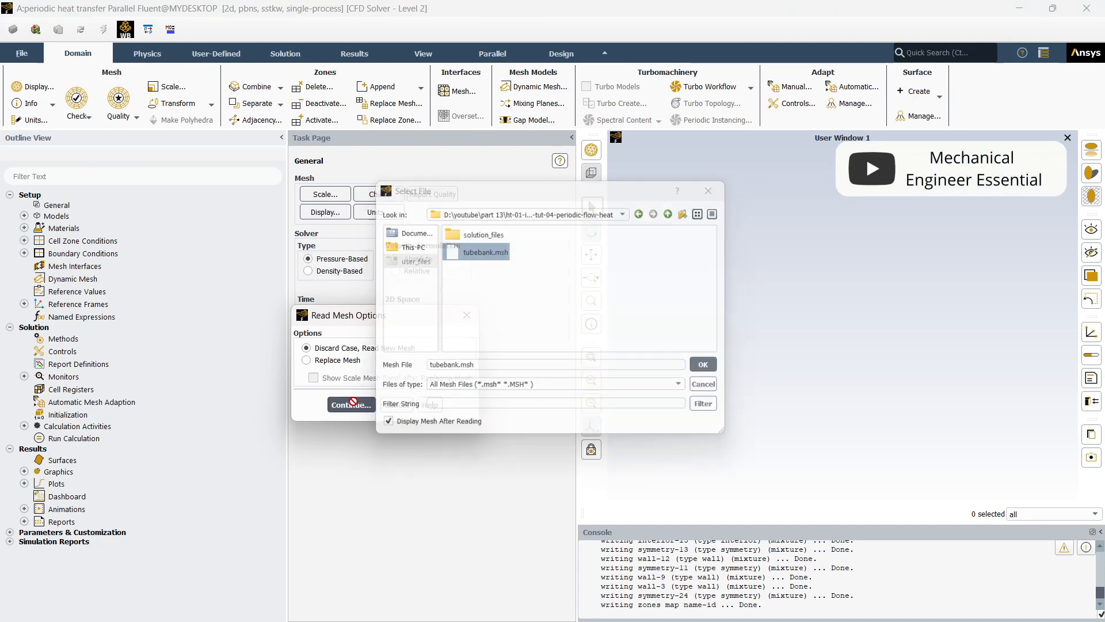
{"action": "left_click", "coordinate": [486, 256]}
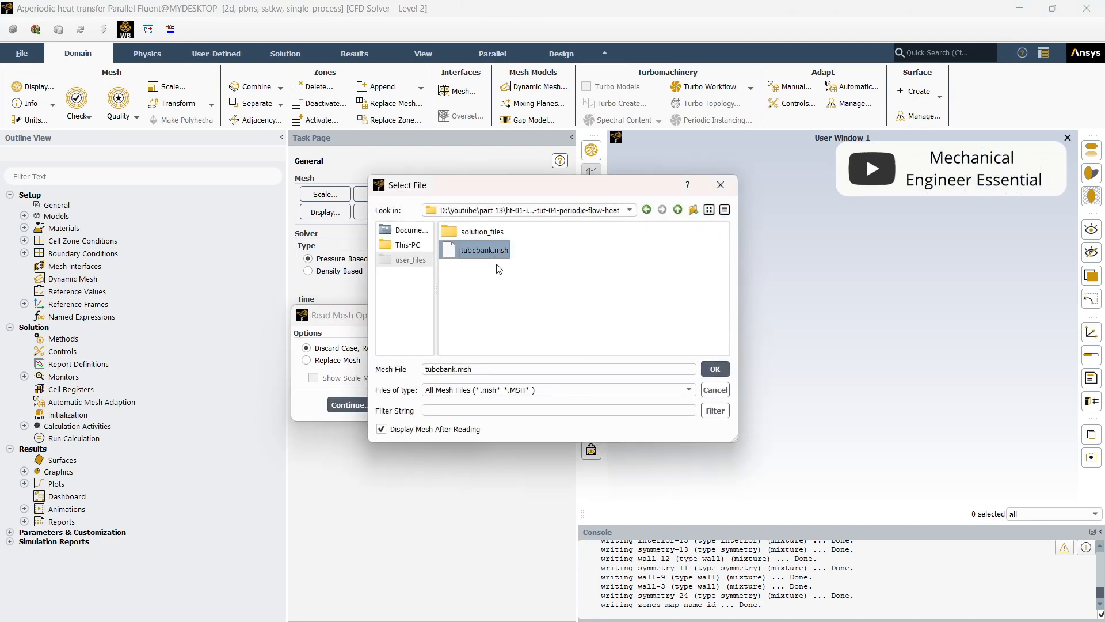
{"action": "left_click", "coordinate": [710, 371]}
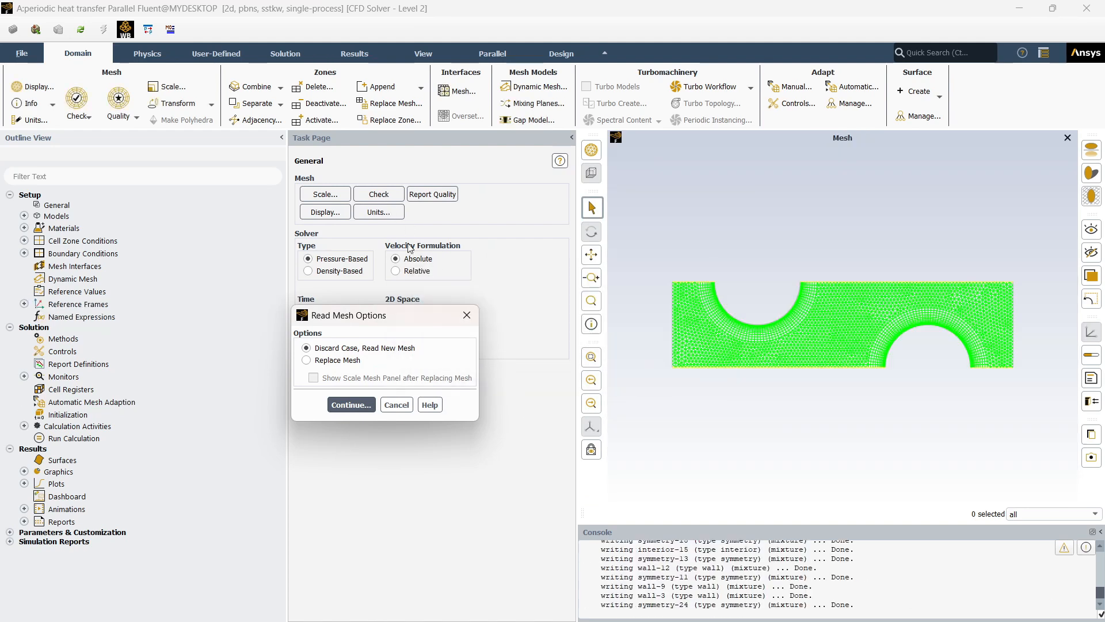
- Run a mesh check, inspect the reported minimum volume, and look over the displayed mesh
{"action": "left_click", "coordinate": [382, 199]}
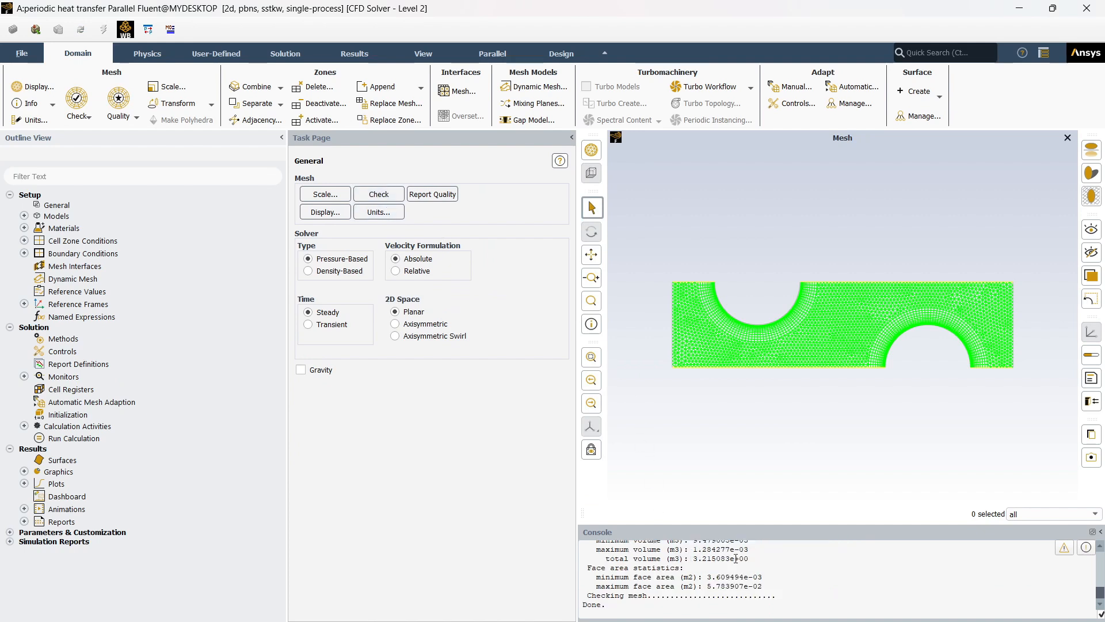
{"action": "left_click_drag", "start_coordinate": [694, 545], "coordinate": [757, 544]}
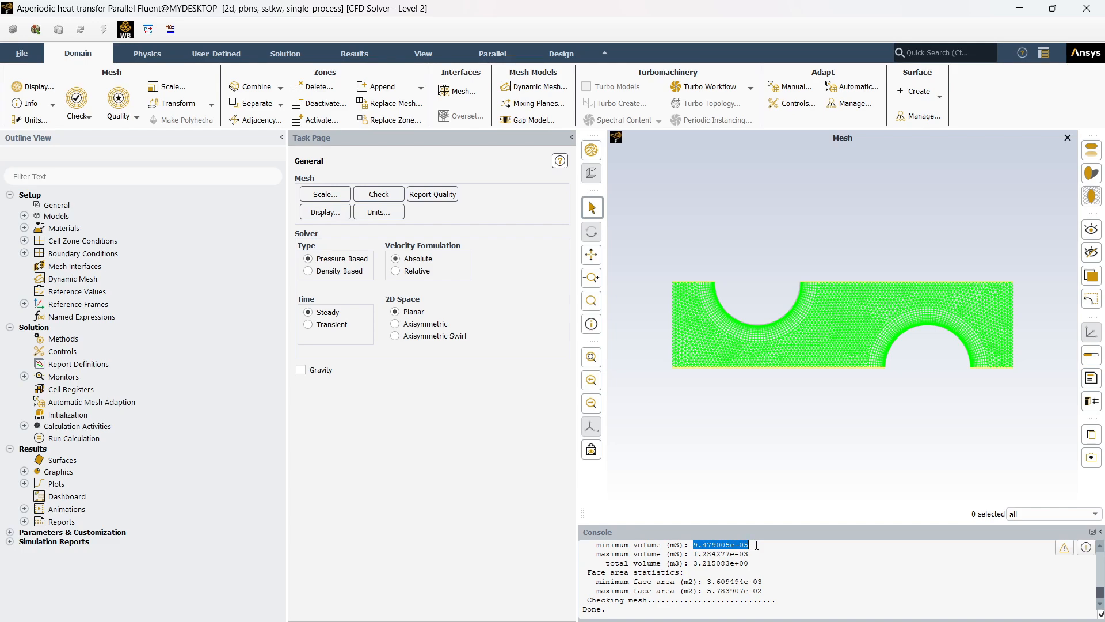
{"action": "left_click", "coordinate": [437, 455]}
{"action": "scroll", "coordinate": [771, 285], "scroll_direction": "up", "scroll_amount": 8}
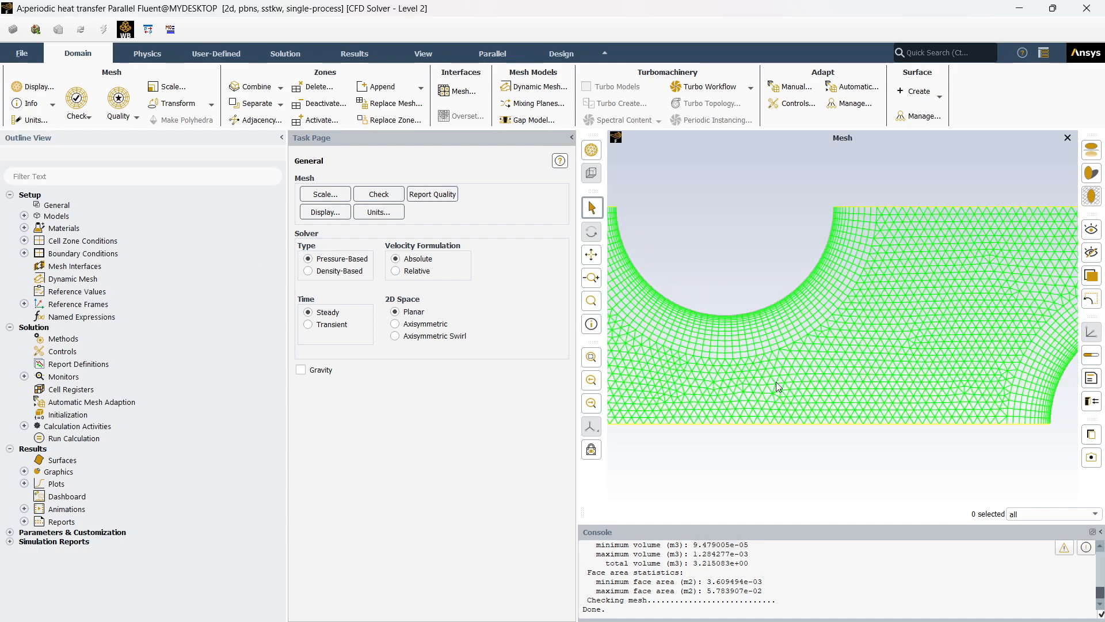
{"action": "scroll", "coordinate": [766, 305], "scroll_direction": "down", "scroll_amount": 8}
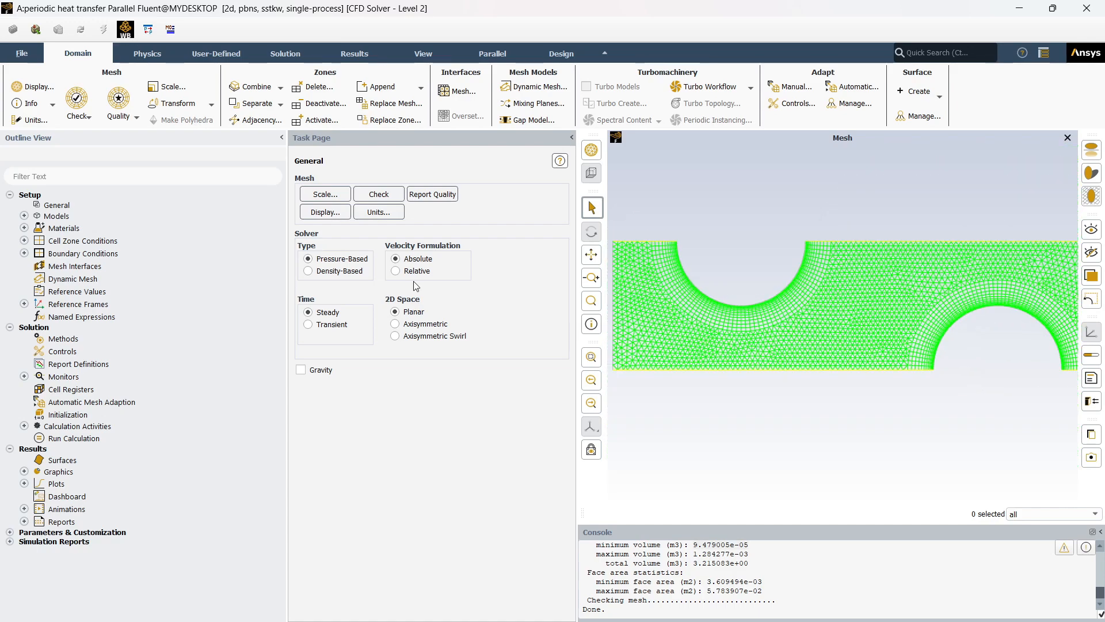
- Scale the mesh by converting units, specifying that it was created in cm
{"action": "left_click", "coordinate": [337, 194]}
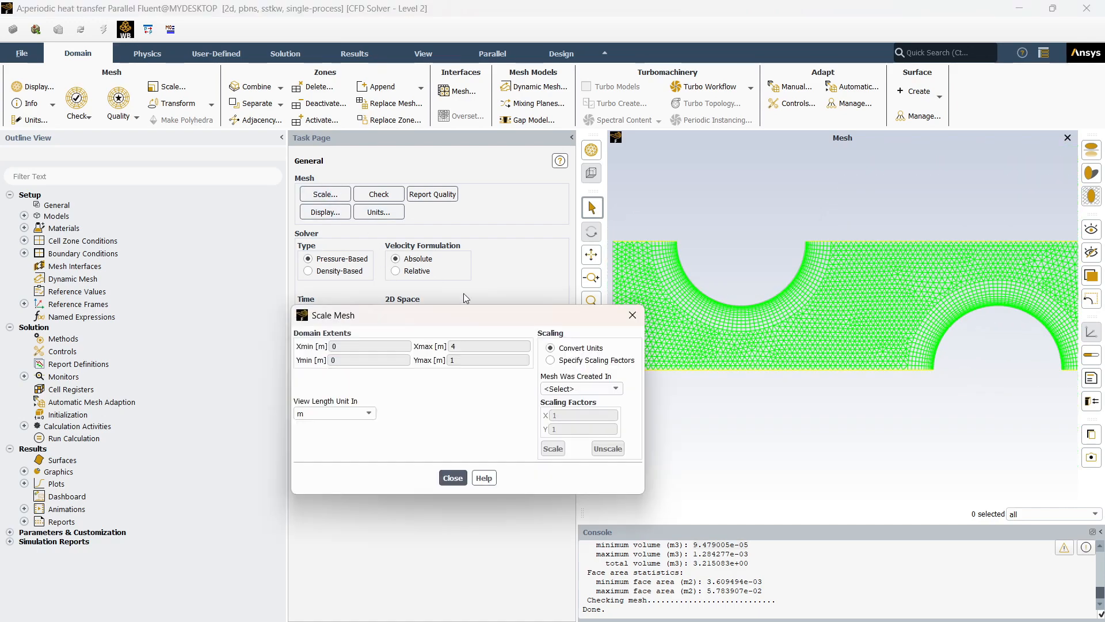
{"action": "left_click", "coordinate": [593, 386]}
{"action": "left_click", "coordinate": [592, 419]}
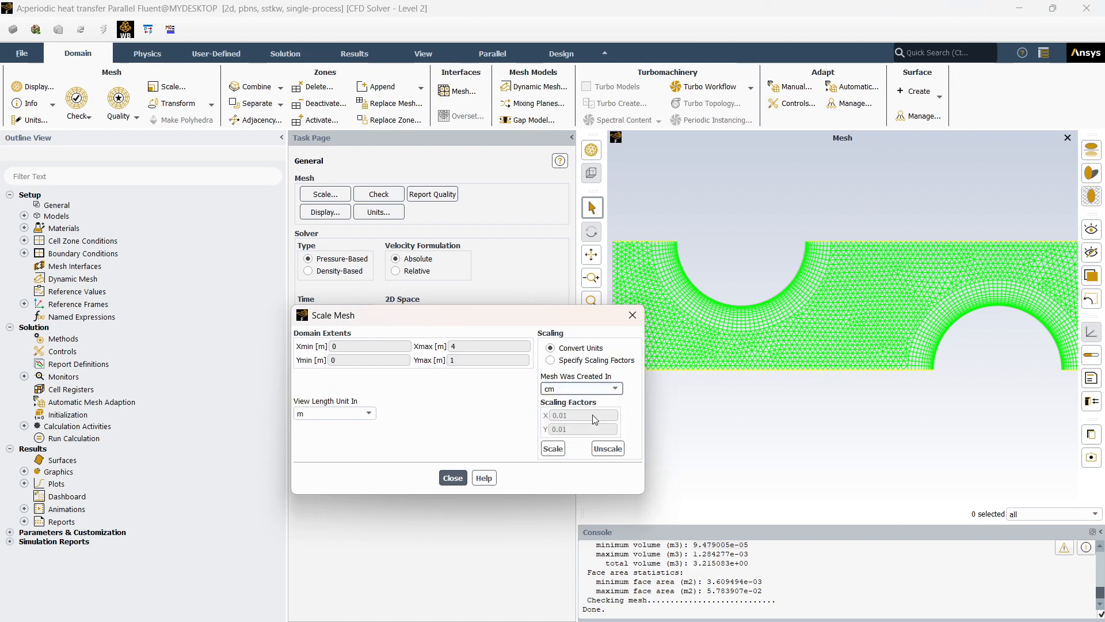
{"action": "left_click", "coordinate": [552, 449]}
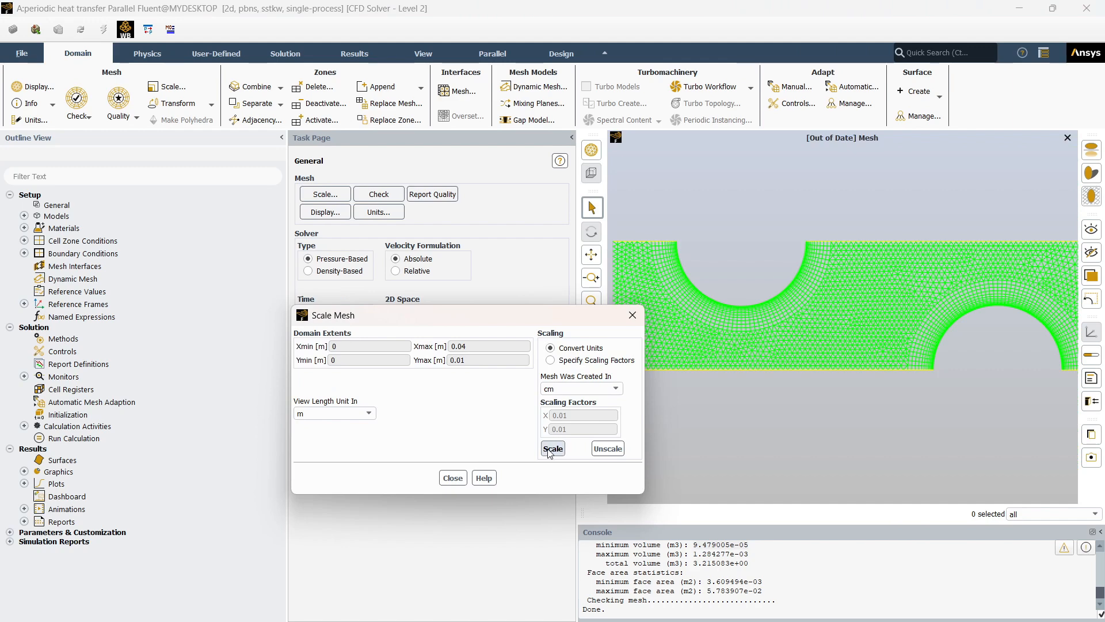
{"action": "left_click", "coordinate": [462, 479]}
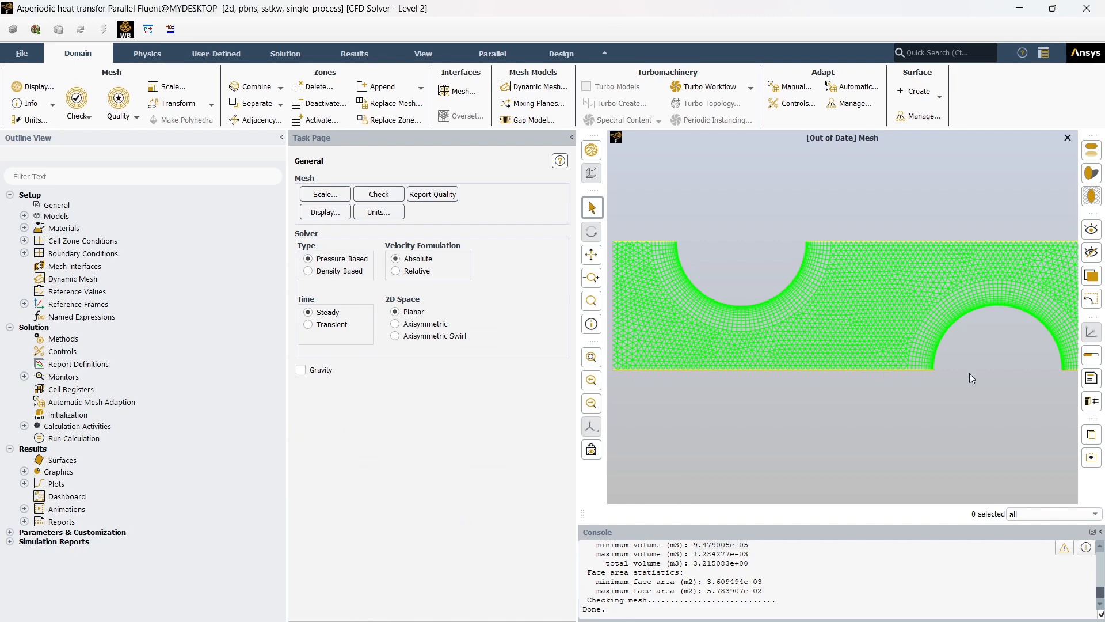
- Run the mesh check again on the scaled mesh and inspect the domain extents and minimum volume
{"action": "scroll", "coordinate": [986, 302], "scroll_direction": "up", "scroll_amount": 2}
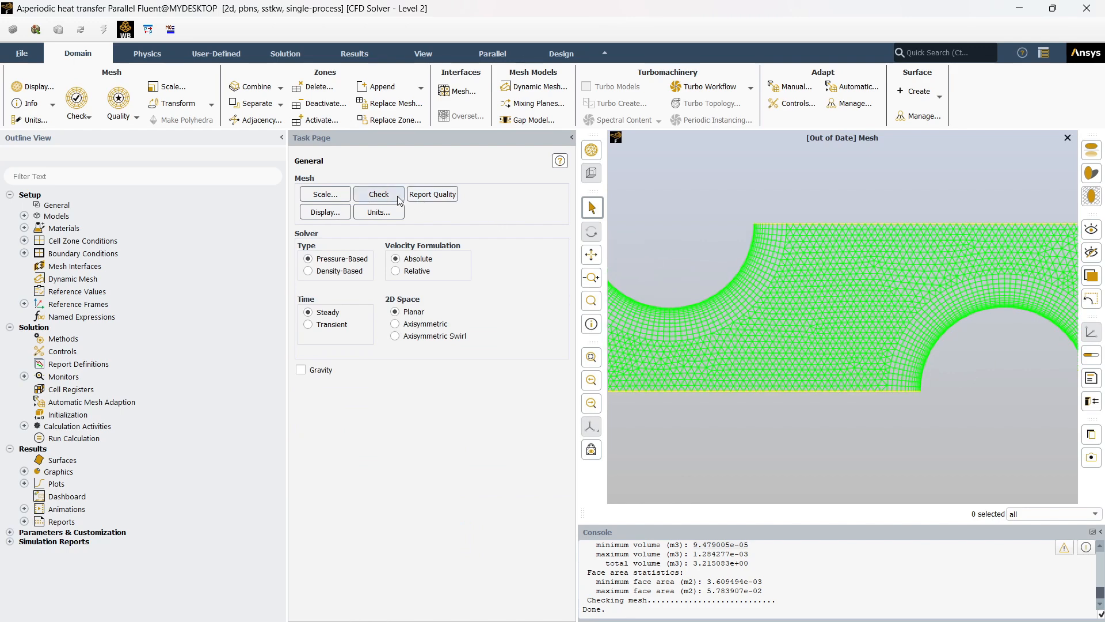
{"action": "left_click", "coordinate": [379, 194]}
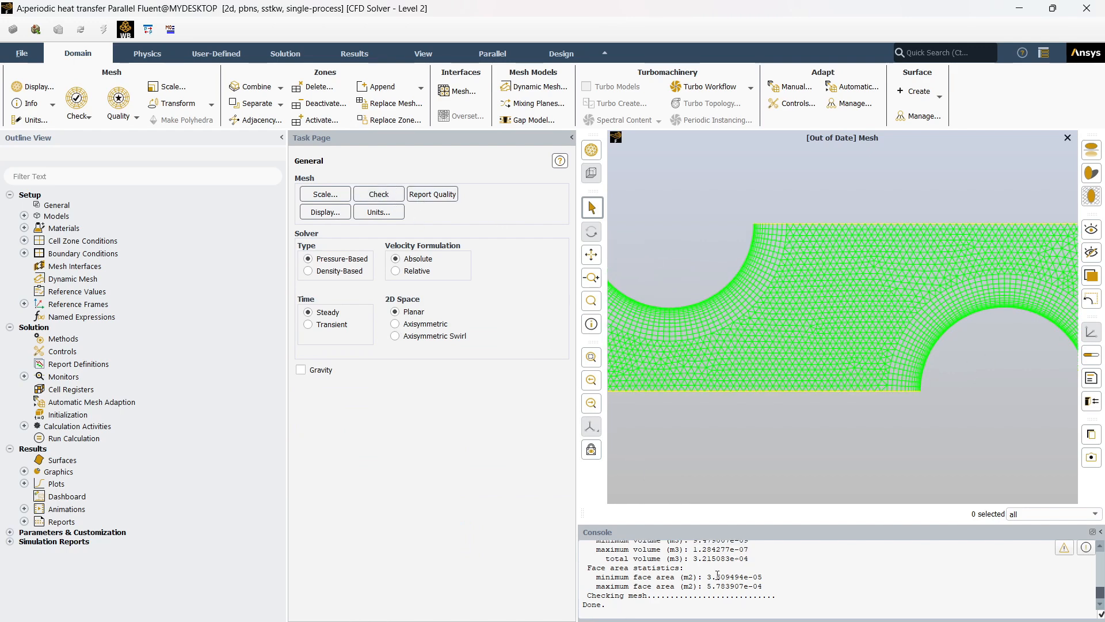
{"action": "scroll", "coordinate": [716, 577], "scroll_direction": "down", "scroll_amount": 2}
{"action": "left_click_drag", "start_coordinate": [693, 609], "coordinate": [901, 592]}
{"action": "triple_click", "coordinate": [742, 610]}
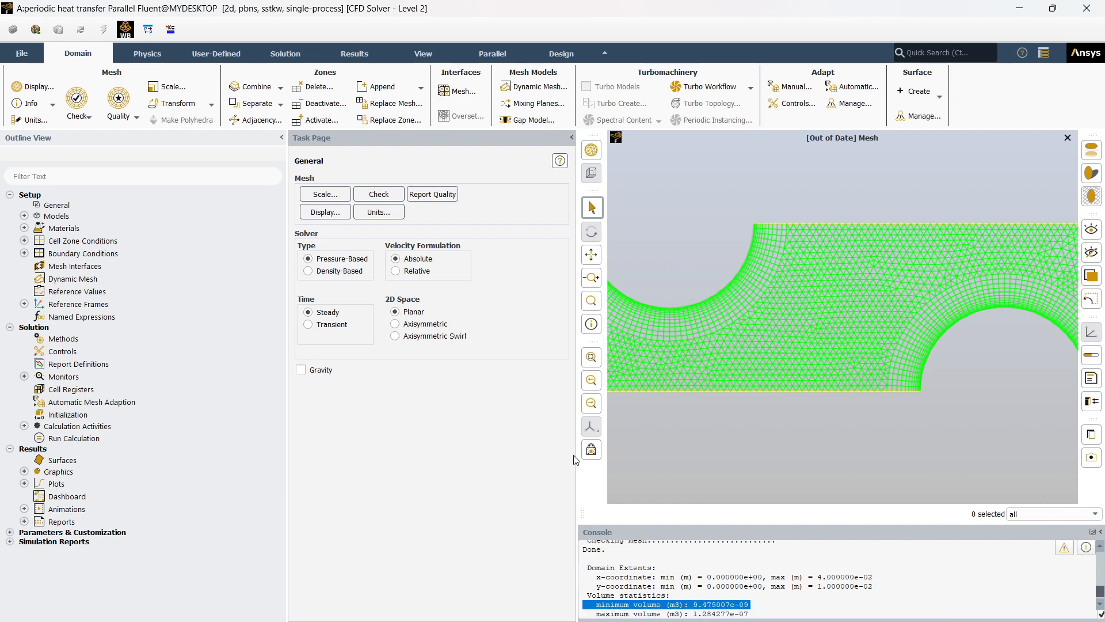
{"action": "left_click", "coordinate": [429, 402]}
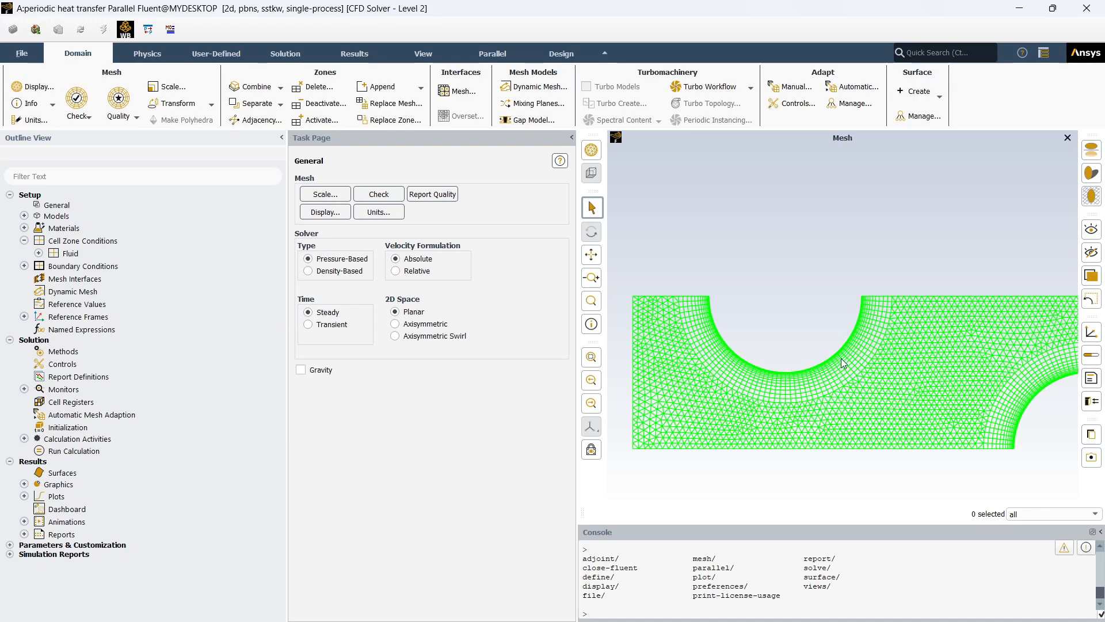
- Examine the cell layers around both tube walls and the triangular mesh in the fluid region between them
{"action": "scroll", "coordinate": [841, 358], "scroll_direction": "up", "scroll_amount": 5}
{"action": "scroll", "coordinate": [838, 343], "scroll_direction": "up", "scroll_amount": 5}
{"action": "scroll", "coordinate": [871, 380], "scroll_direction": "down", "scroll_amount": 5}
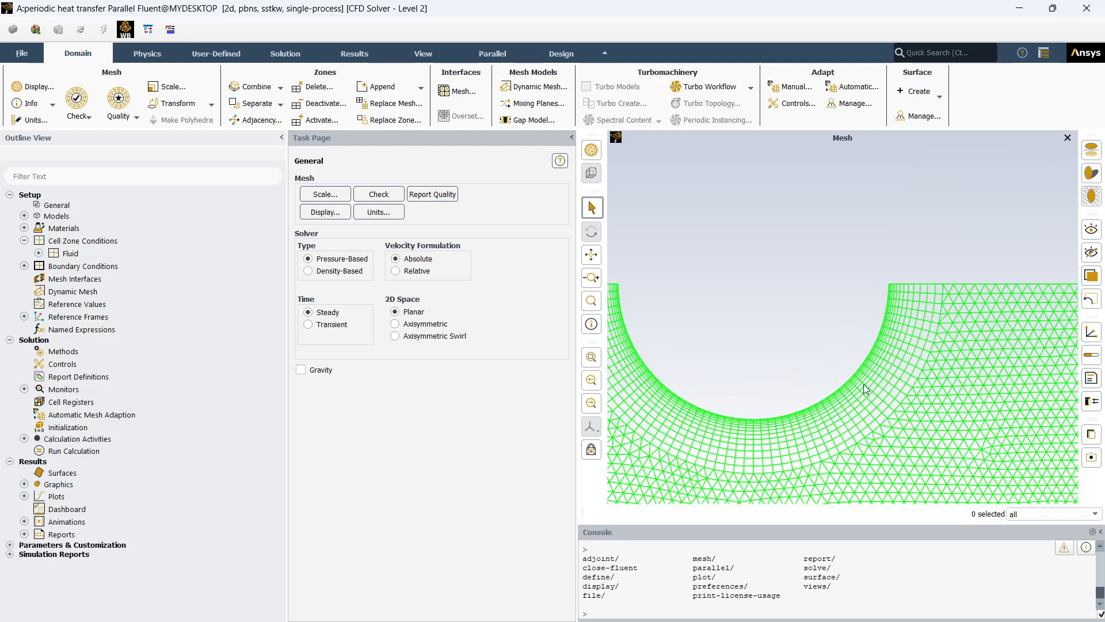
{"action": "scroll", "coordinate": [864, 384], "scroll_direction": "down", "scroll_amount": 2}
{"action": "scroll", "coordinate": [818, 311], "scroll_direction": "up", "scroll_amount": 6}
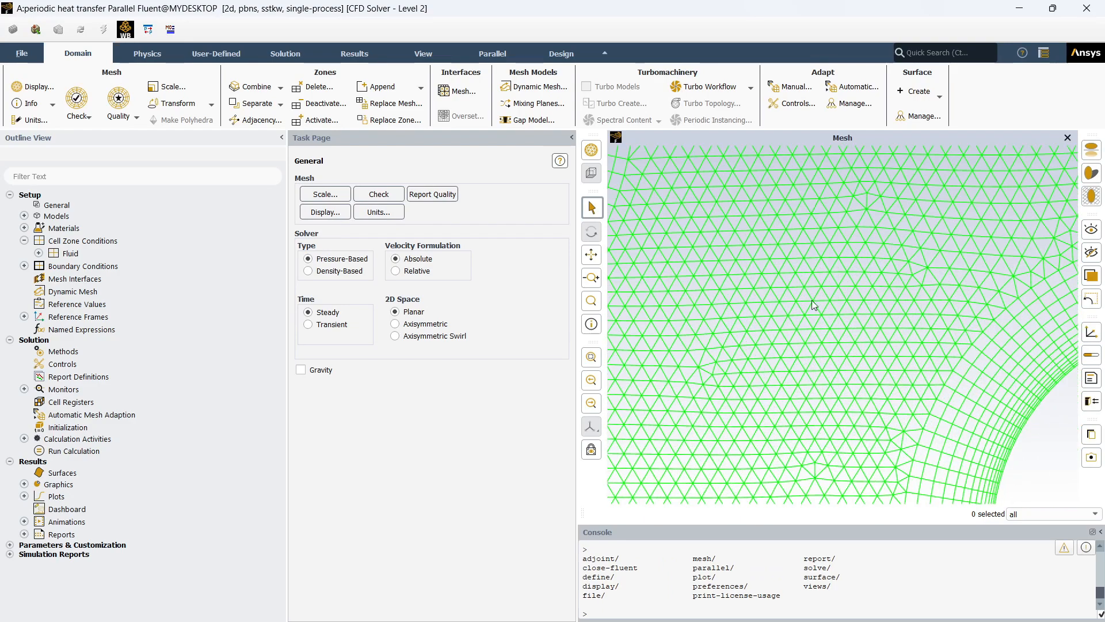
{"action": "scroll", "coordinate": [710, 275], "scroll_direction": "down", "scroll_amount": 2}
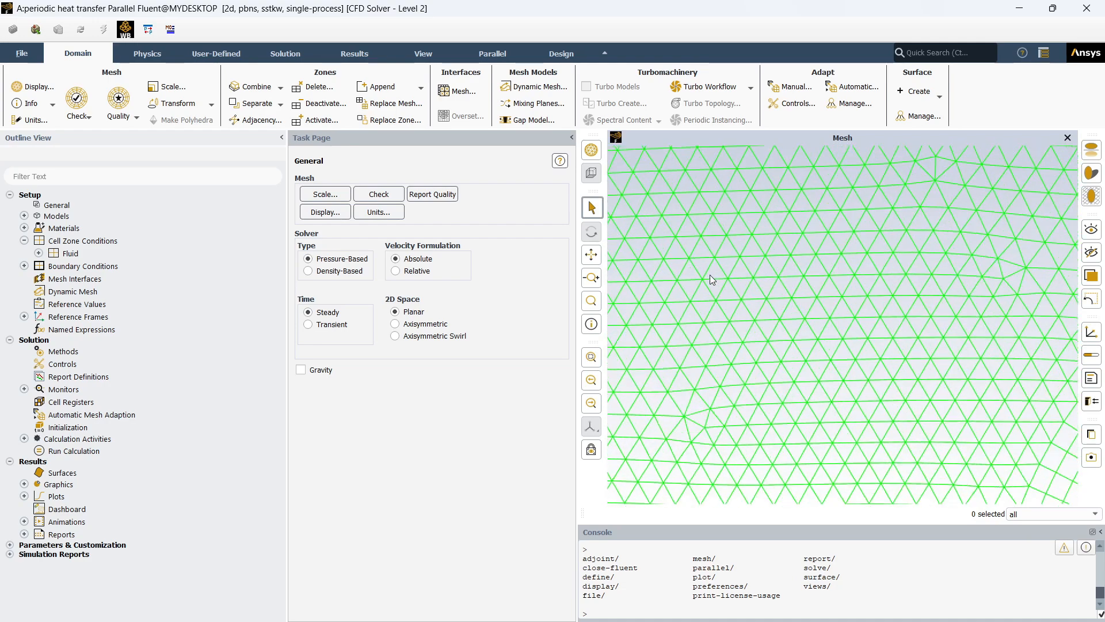
{"action": "scroll", "coordinate": [711, 282], "scroll_direction": "down", "scroll_amount": 3}
{"action": "scroll", "coordinate": [693, 282], "scroll_direction": "down", "scroll_amount": 2}
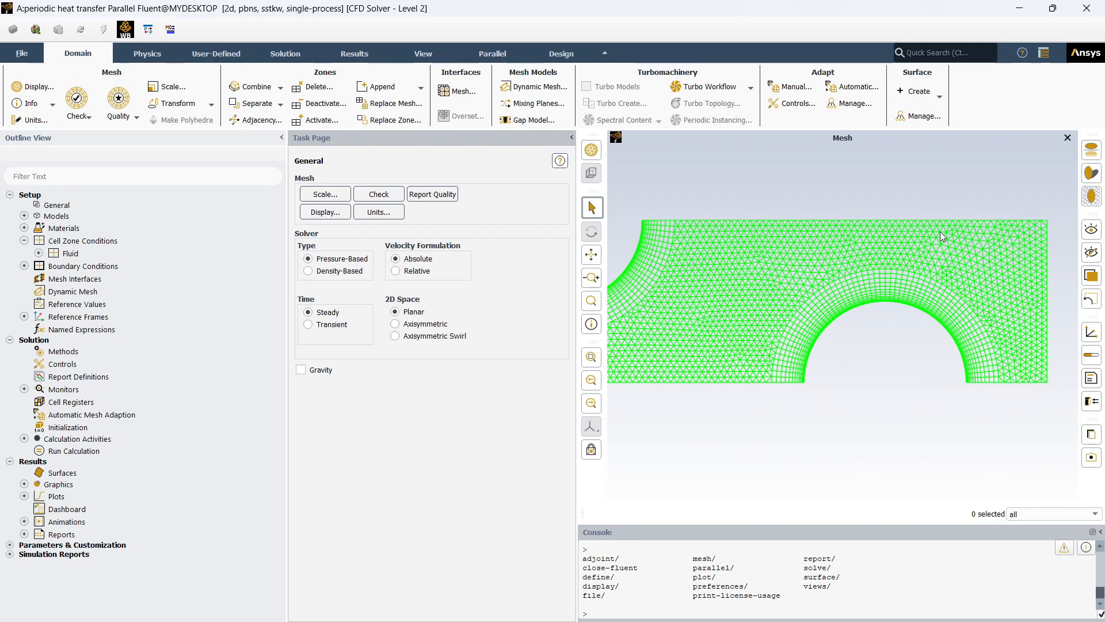
{"action": "scroll", "coordinate": [887, 230], "scroll_direction": "up", "scroll_amount": 2}
{"action": "scroll", "coordinate": [913, 248], "scroll_direction": "up", "scroll_amount": 4}
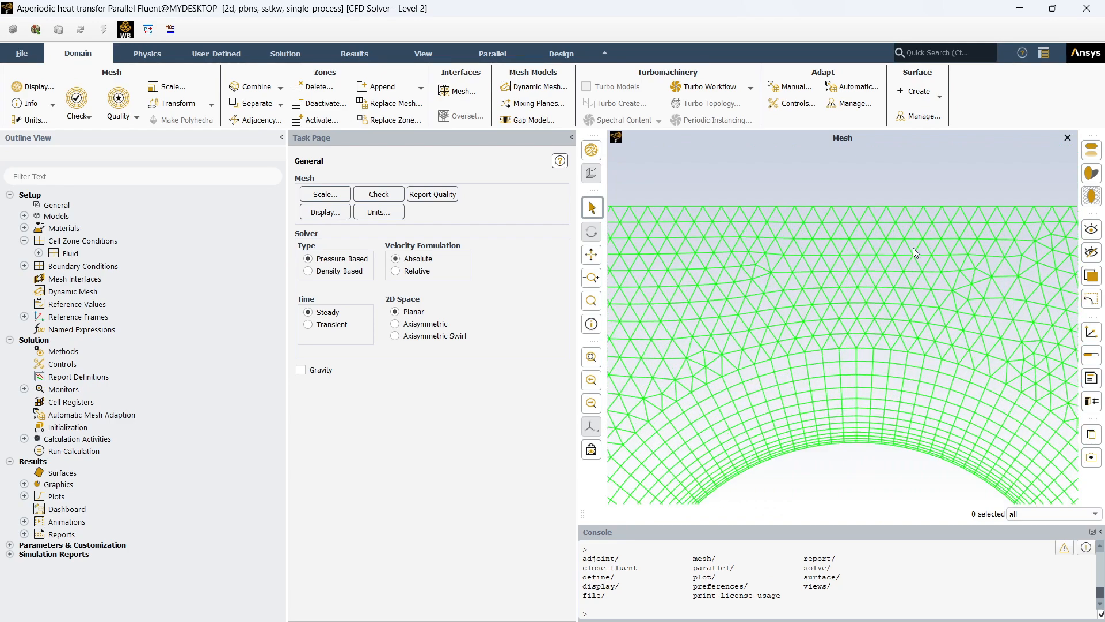
{"action": "left_click", "coordinate": [913, 247]}
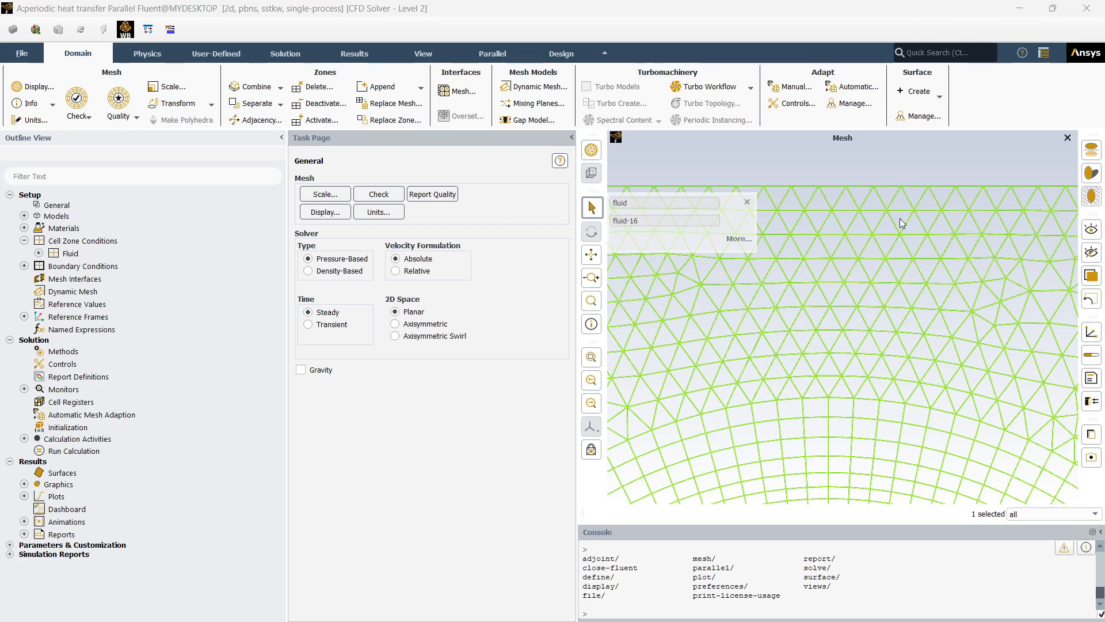
{"action": "scroll", "coordinate": [893, 399], "scroll_direction": "down", "scroll_amount": 4}
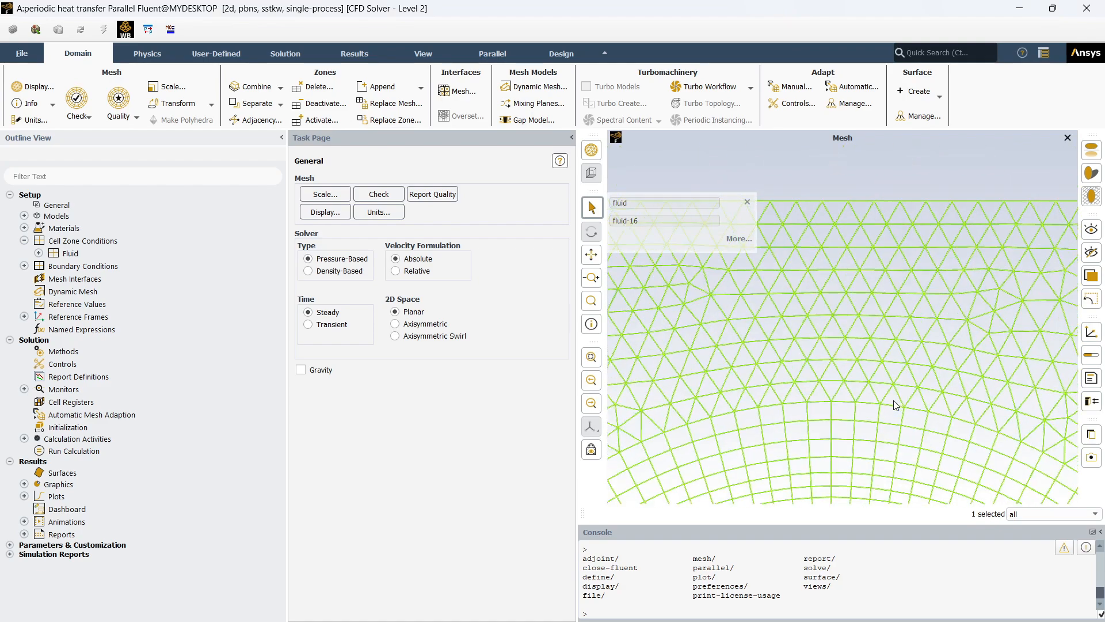
{"action": "scroll", "coordinate": [894, 399], "scroll_direction": "down", "scroll_amount": 7}
{"action": "scroll", "coordinate": [972, 394], "scroll_direction": "up", "scroll_amount": 4}
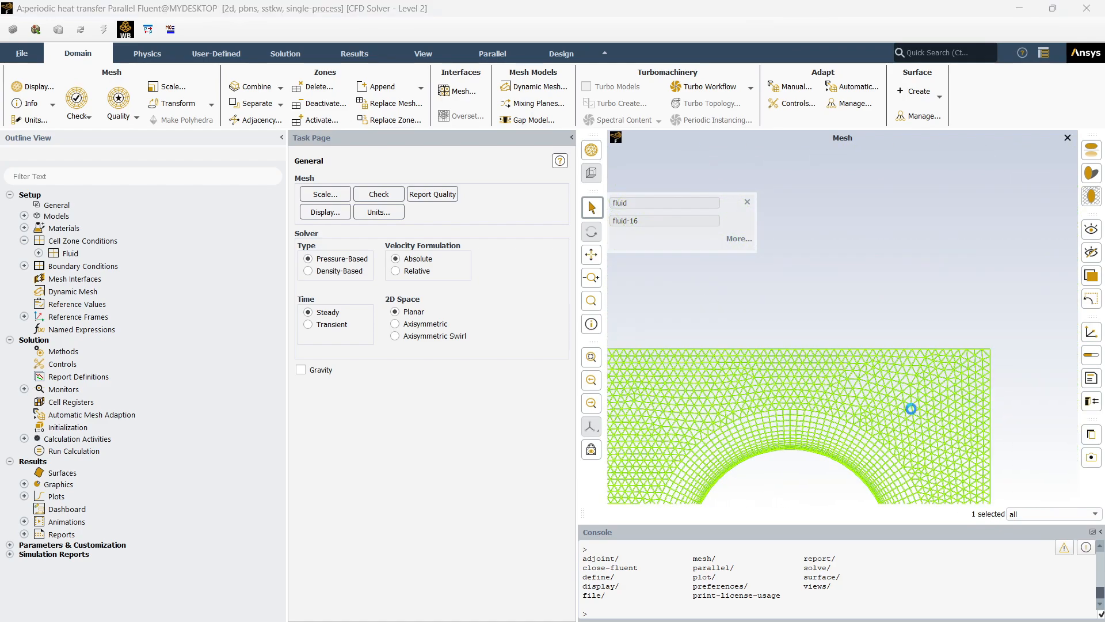
{"action": "scroll", "coordinate": [819, 416], "scroll_direction": "down", "scroll_amount": 3}
{"action": "scroll", "coordinate": [663, 439], "scroll_direction": "up", "scroll_amount": 1}
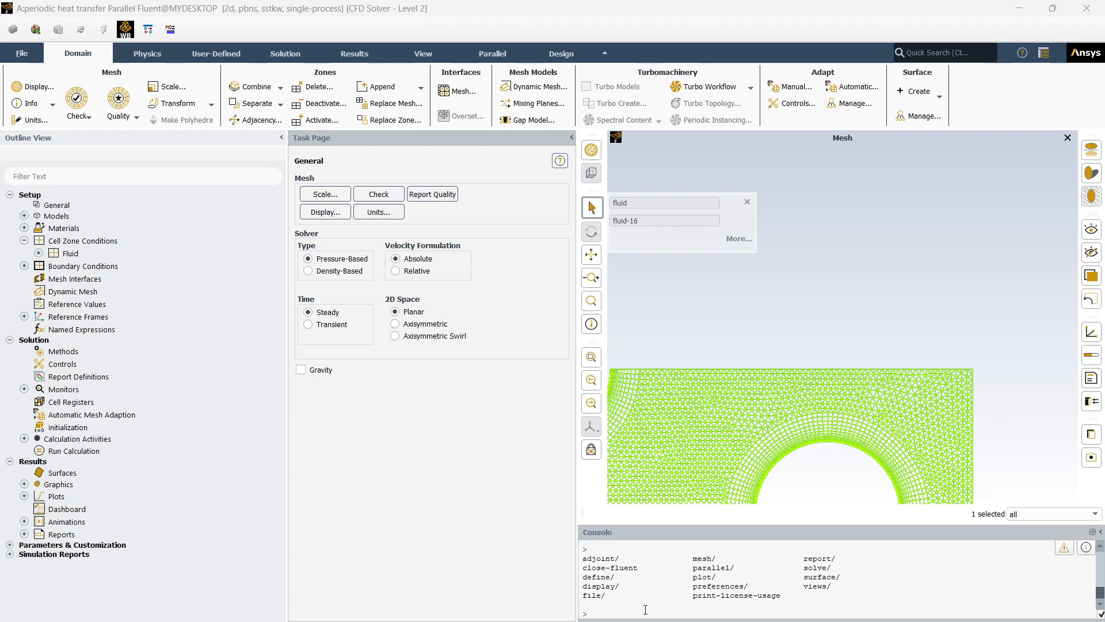
- Run the console command mesh/modify-zones/make-periodic with 9 as the periodic zone and 12 as the shadow zone
{"action": "left_click", "coordinate": [645, 609]}
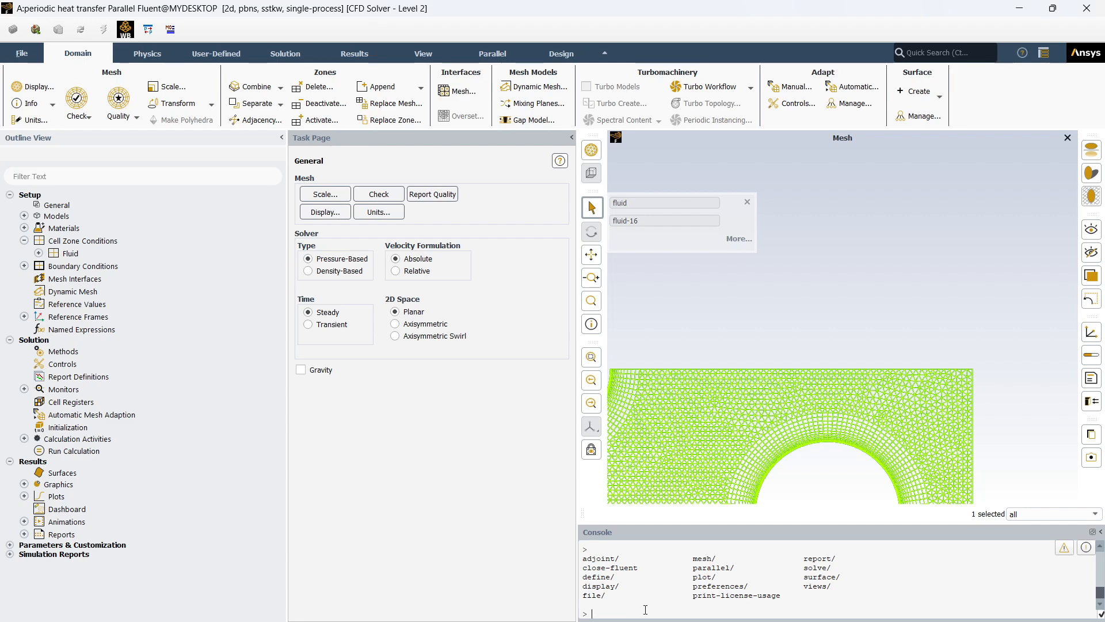
{"action": "type", "text": "mesh/modify-zones/make-periodic"}
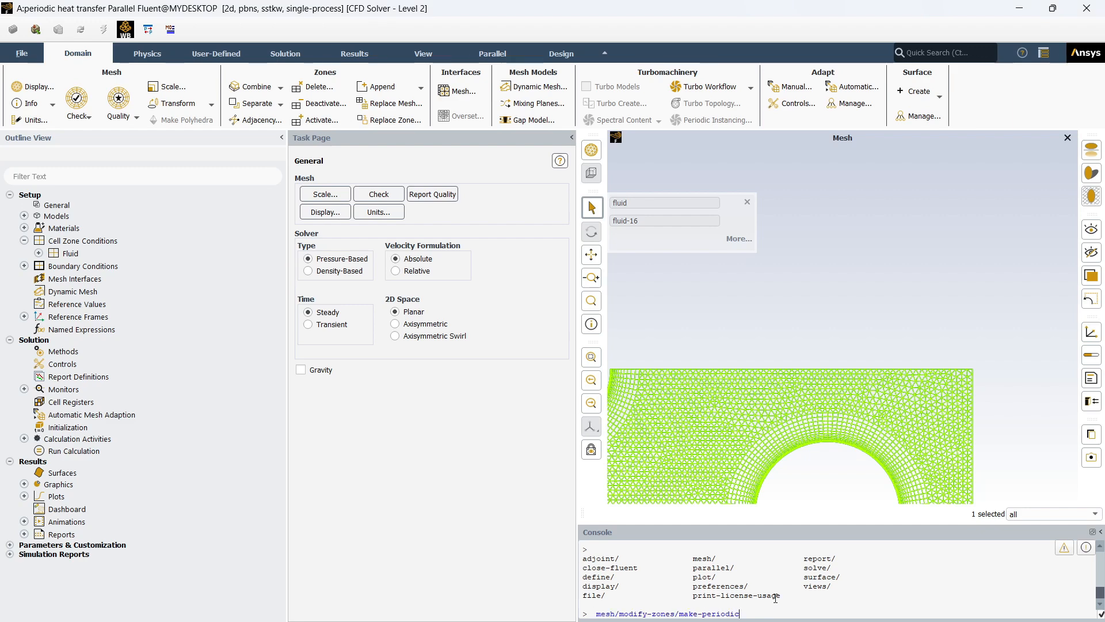
{"action": "key", "text": "Return"}
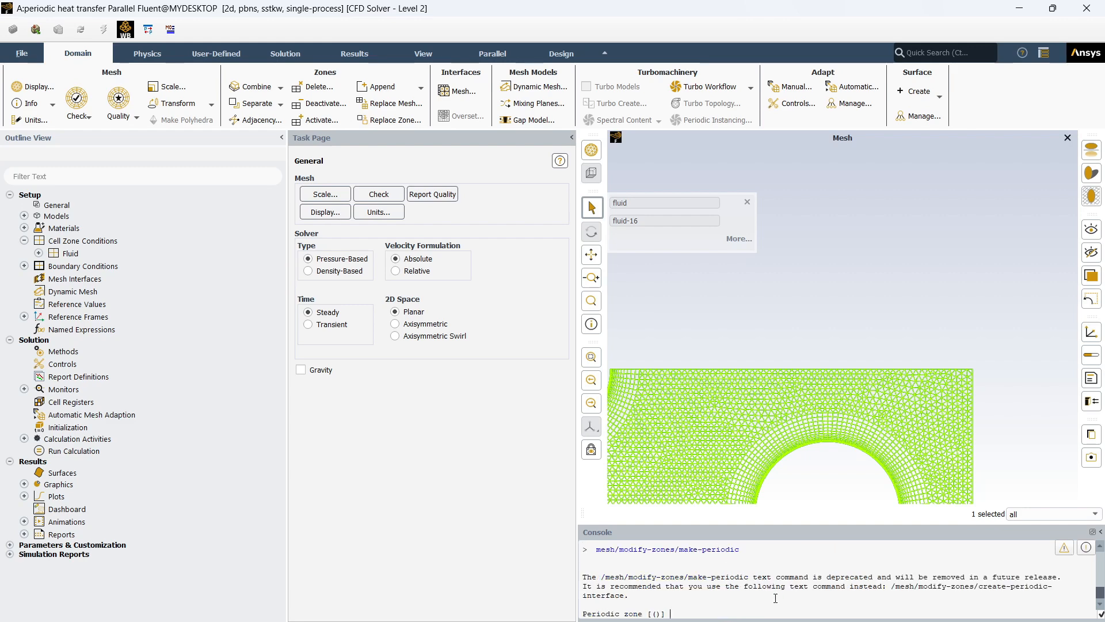
{"action": "type", "text": "9"}
{"action": "key", "text": "Return"}
{"action": "type", "text": "12"}
{"action": "key", "text": "Return"}
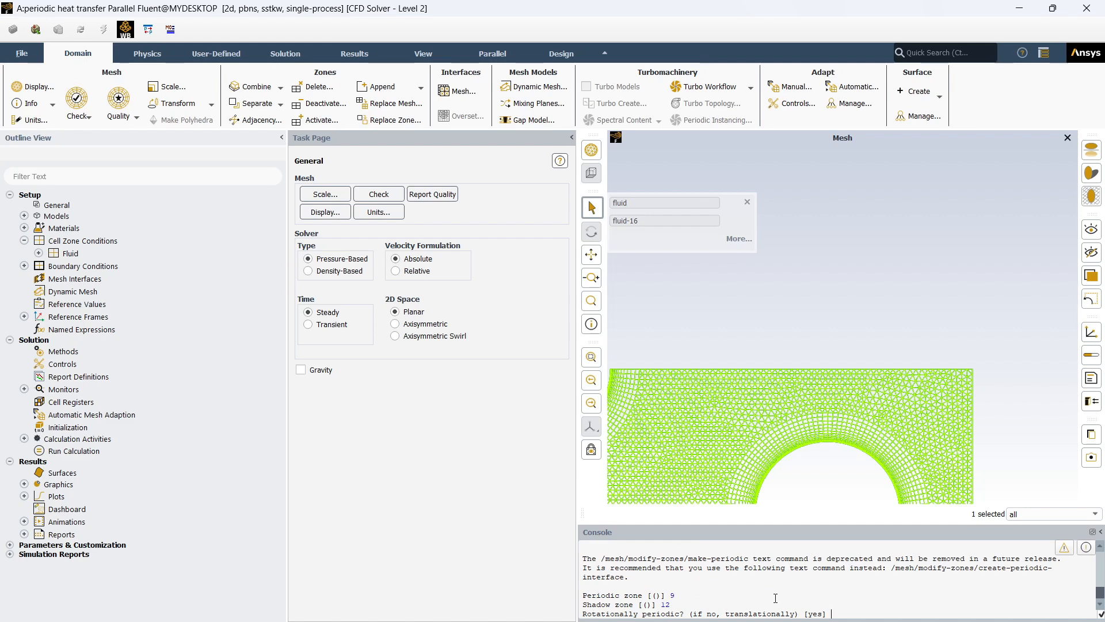
- Make the periodicity translational rather than rotational, and create the periodic zones with an auto-detected translation vector
{"action": "type", "text": "no"}
{"action": "key", "text": "Return"}
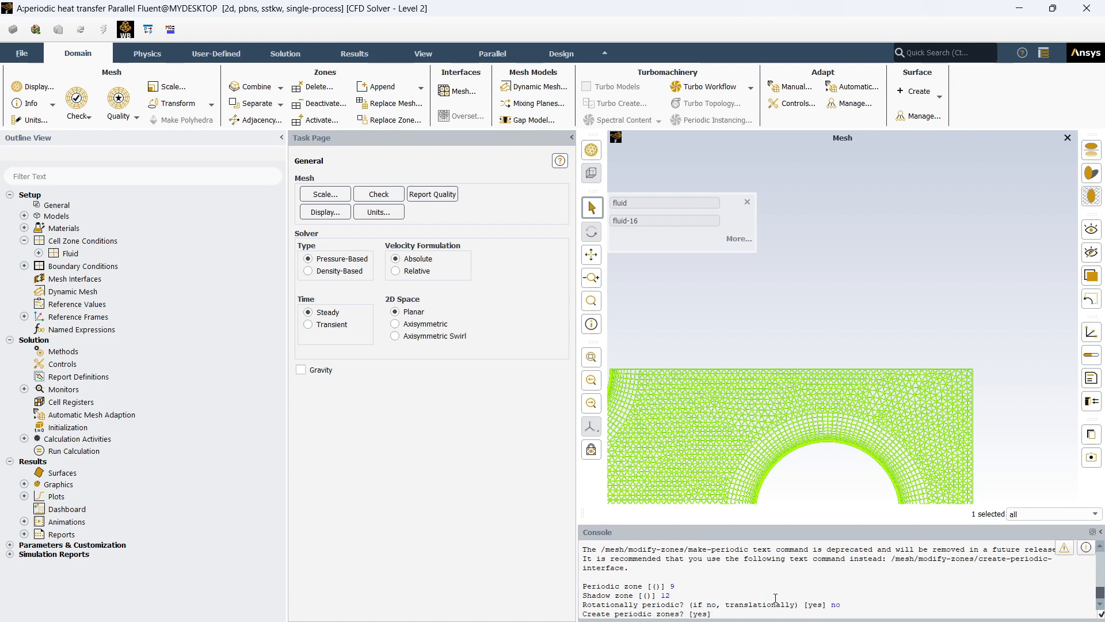
{"action": "key", "text": "Return"}
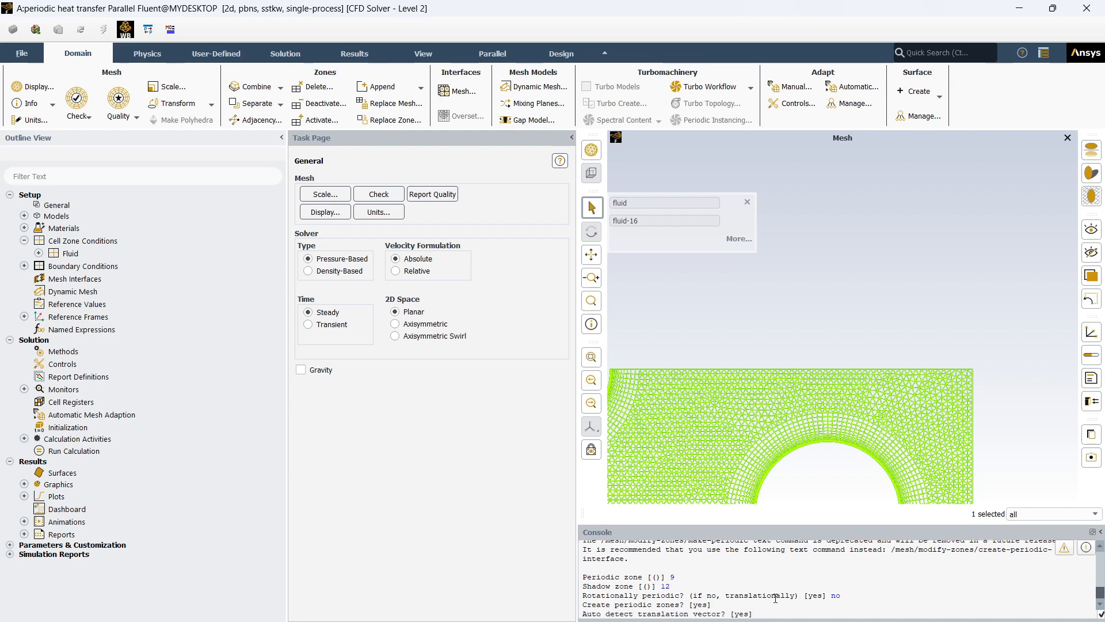
{"action": "type", "text": "yes"}
{"action": "key", "text": "Return"}
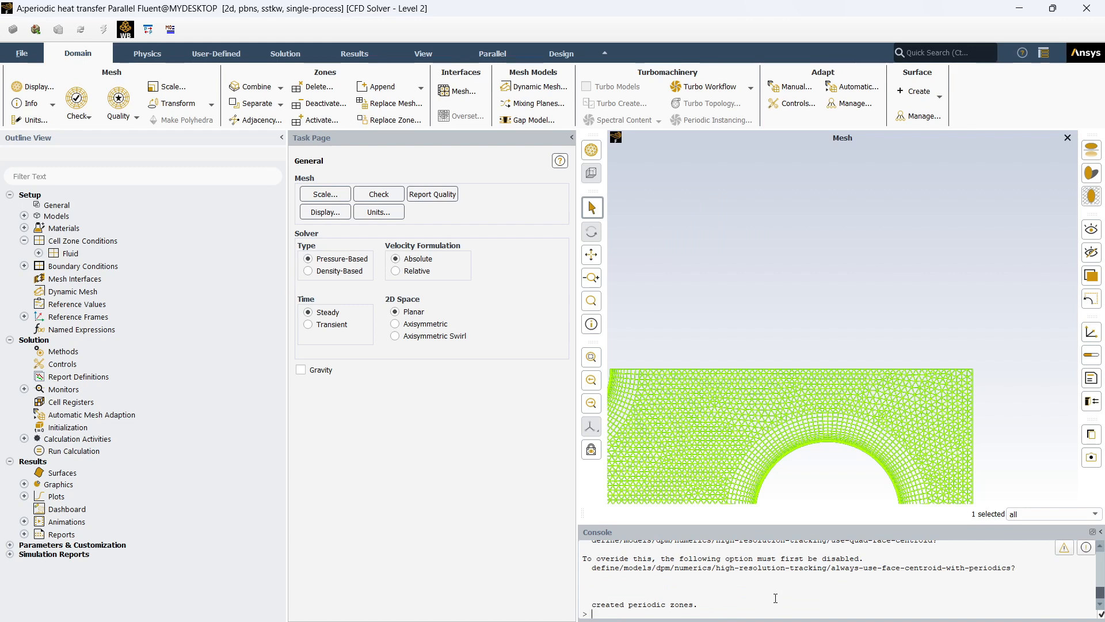
- Repeat the console command mesh/modify-zones/make-periodic, entering 9 as the periodic zone and 12 as the shadow zone
{"action": "type", "text": "mesh/modify-zones/make-periodic"}
{"action": "key", "text": "Return"}
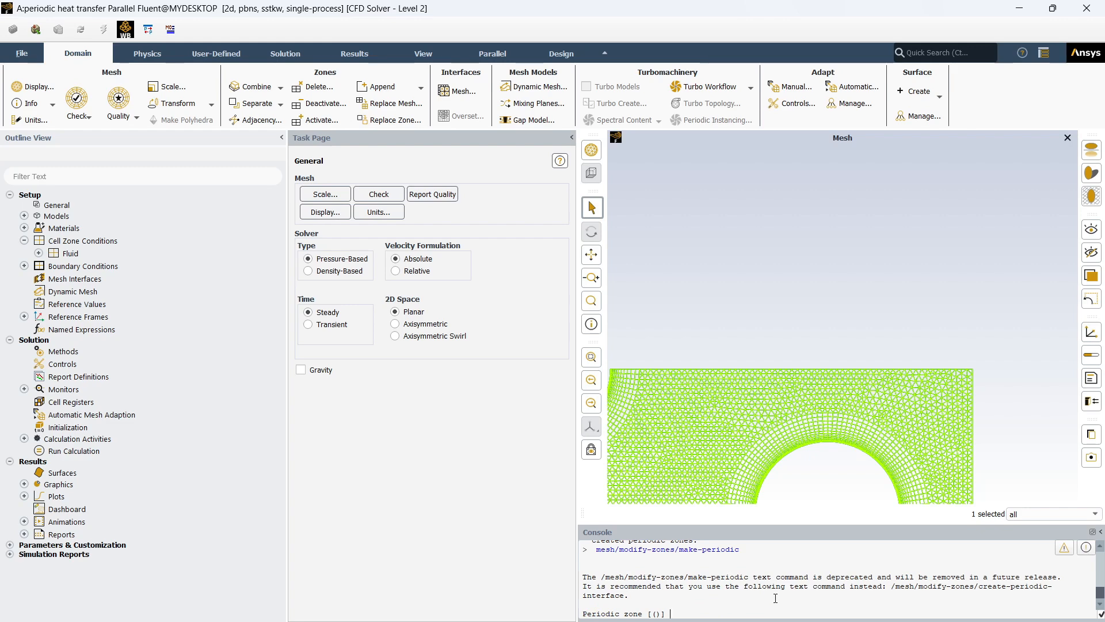
{"action": "type", "text": "9"}
{"action": "key", "text": "Return"}
{"action": "type", "text": "12"}
{"action": "key", "text": "Return"}
- Decline rotational periodicity in favour of translational, and confirm creating the periodic zones with auto-detection of the translation vector
{"action": "type", "text": "no"}
{"action": "key", "text": "Return"}
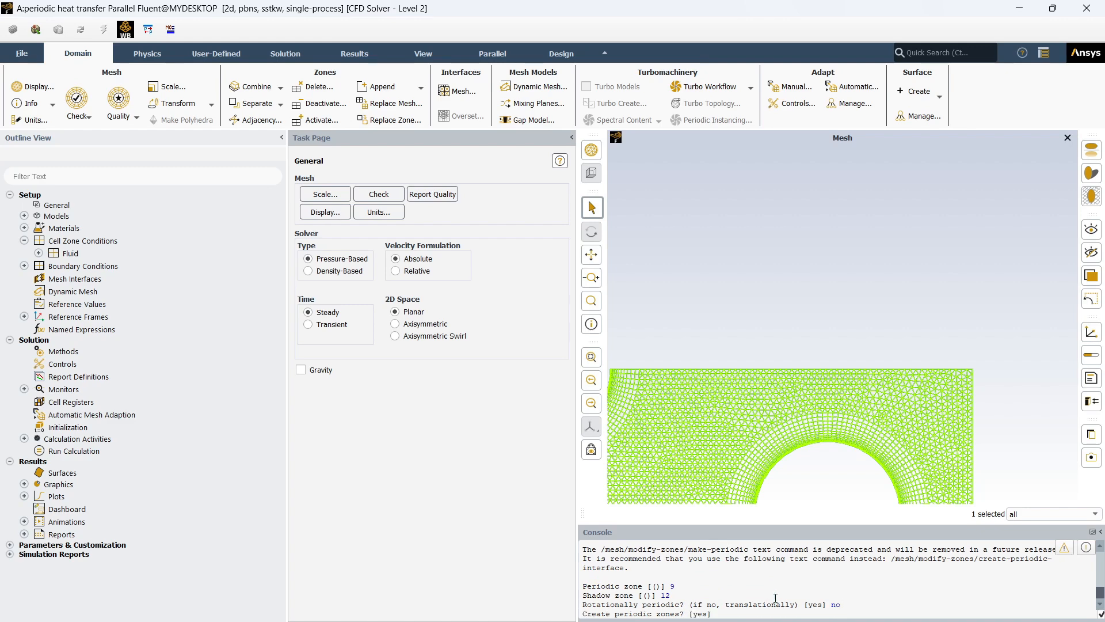
{"action": "type", "text": "yes"}
{"action": "key", "text": "Return"}
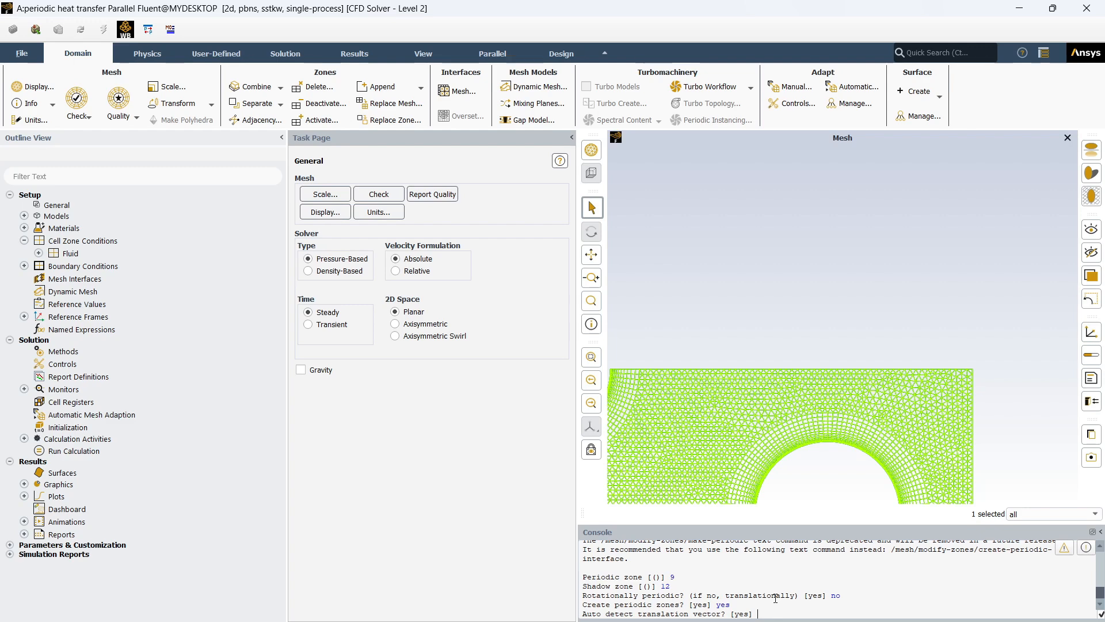
{"action": "type", "text": "yes"}
{"action": "key", "text": "Return"}
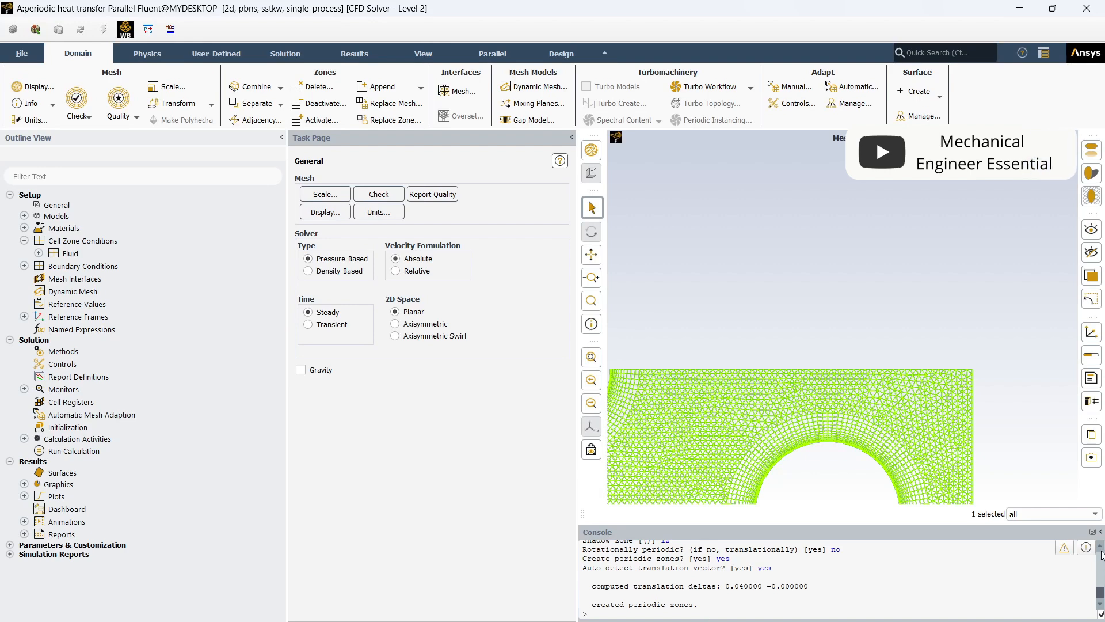
- Review the console record of the periodic zone creation and inspect the full mesh between its two ends
{"action": "scroll", "coordinate": [1102, 555], "scroll_direction": "up", "scroll_amount": 1}
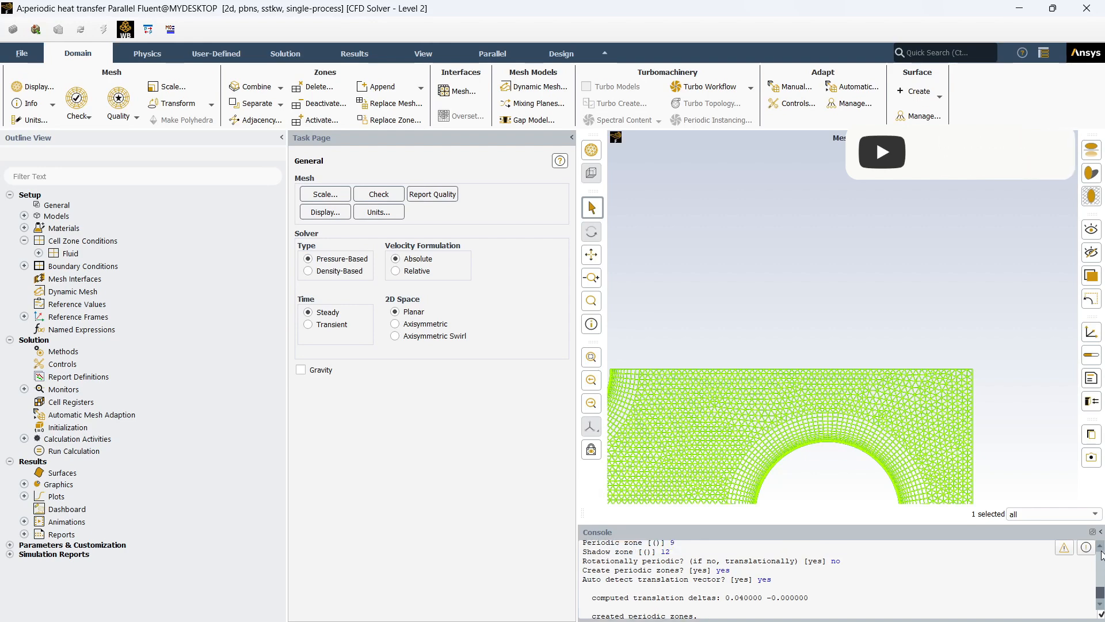
{"action": "scroll", "coordinate": [1101, 555], "scroll_direction": "up", "scroll_amount": 1}
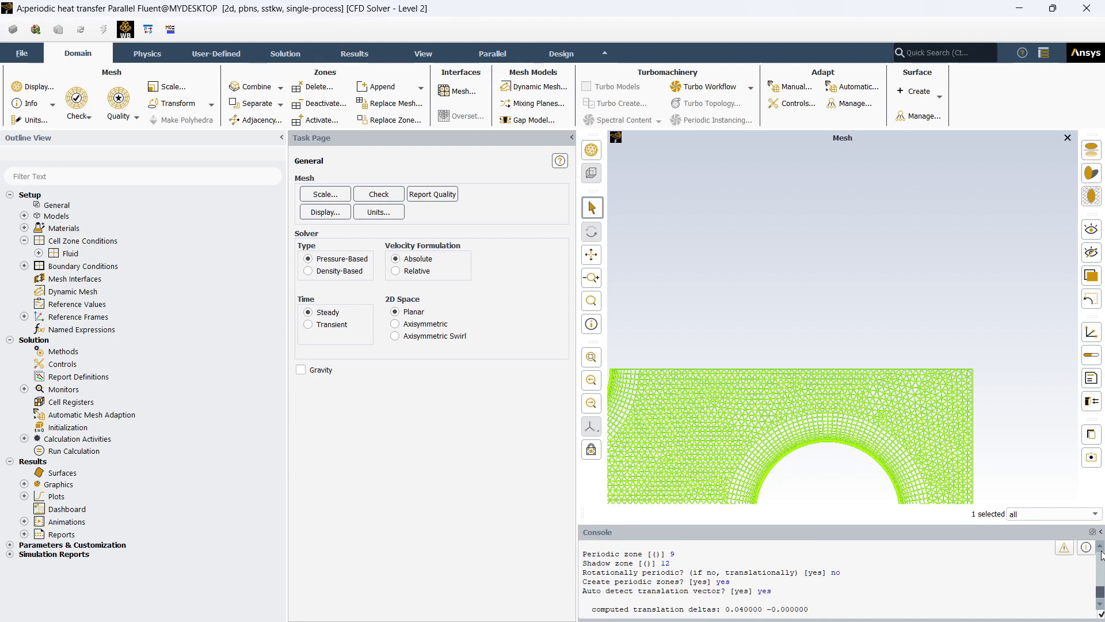
{"action": "left_click_drag", "start_coordinate": [603, 553], "coordinate": [634, 564]}
{"action": "left_click", "coordinate": [522, 515]}
{"action": "scroll", "coordinate": [763, 462], "scroll_direction": "down", "scroll_amount": 6}
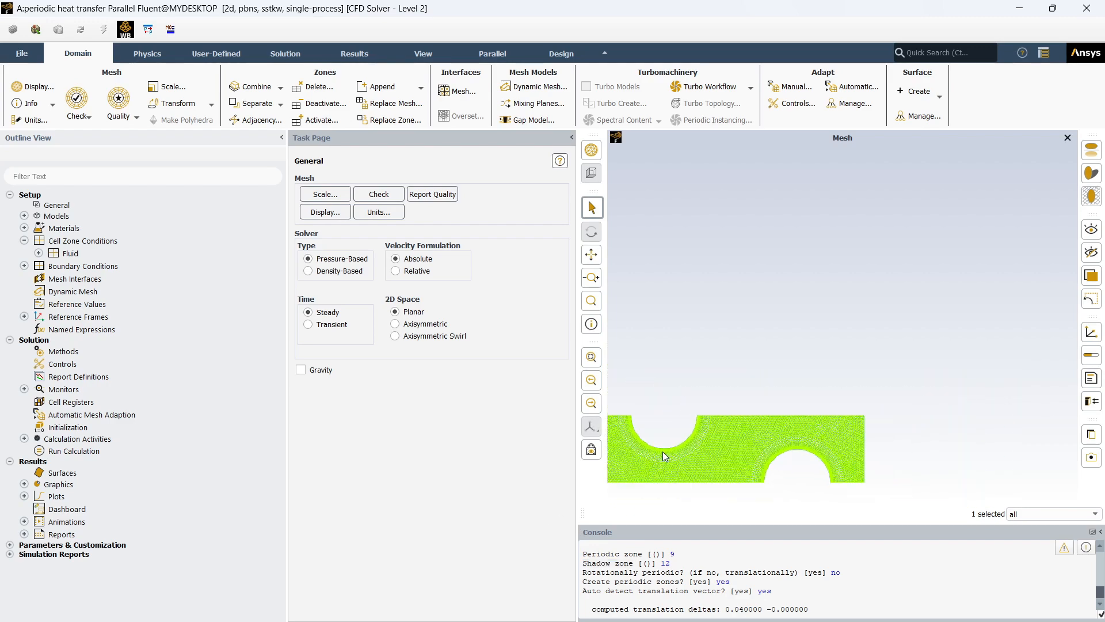
{"action": "scroll", "coordinate": [625, 467], "scroll_direction": "up", "scroll_amount": 6}
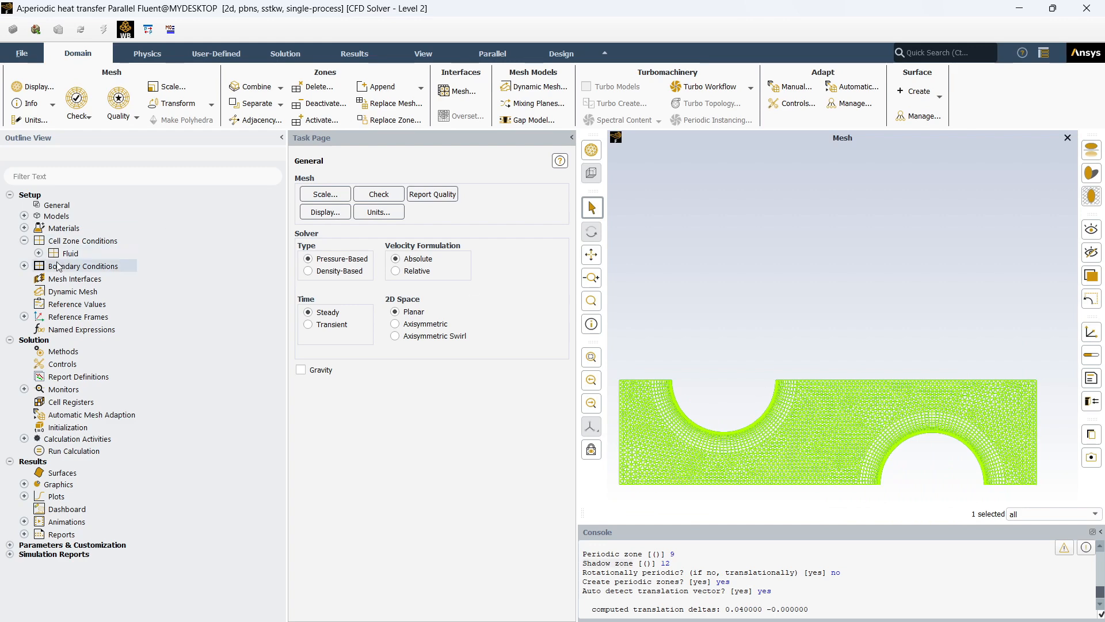
- Examine which boundary zones belong to the symmetry and wall groups
{"action": "left_click", "coordinate": [24, 266]}
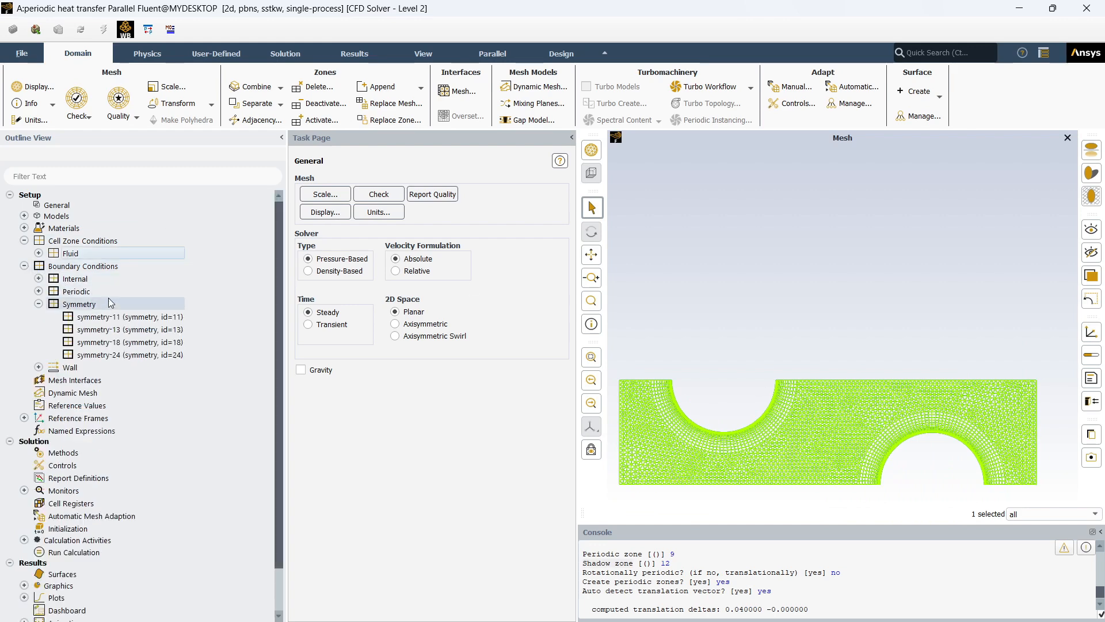
{"action": "left_click", "coordinate": [39, 304]}
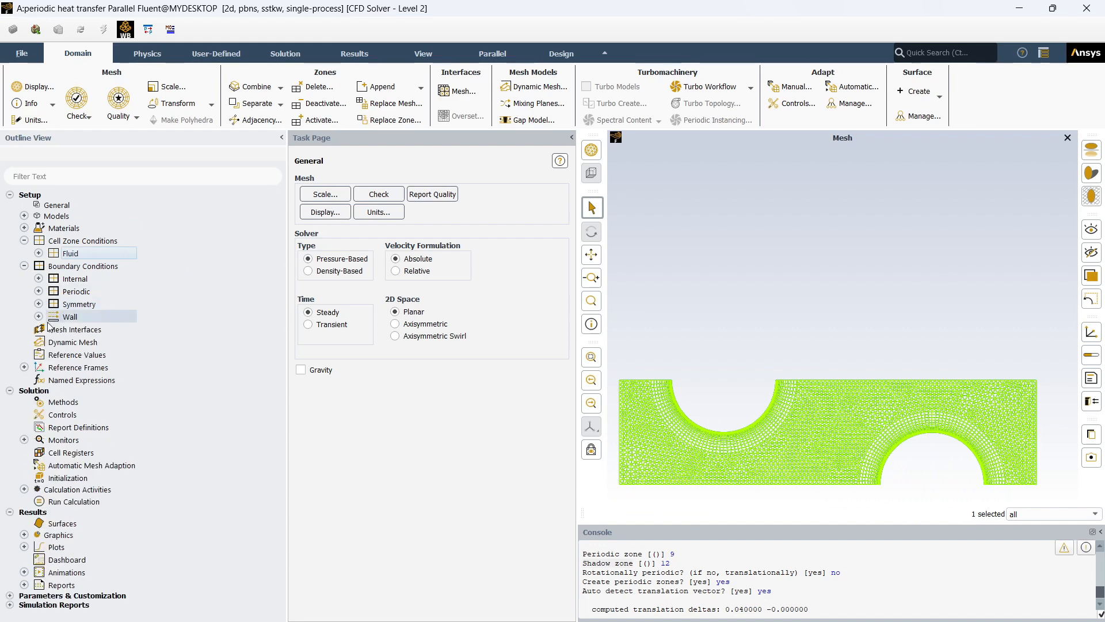
{"action": "left_click", "coordinate": [39, 317]}
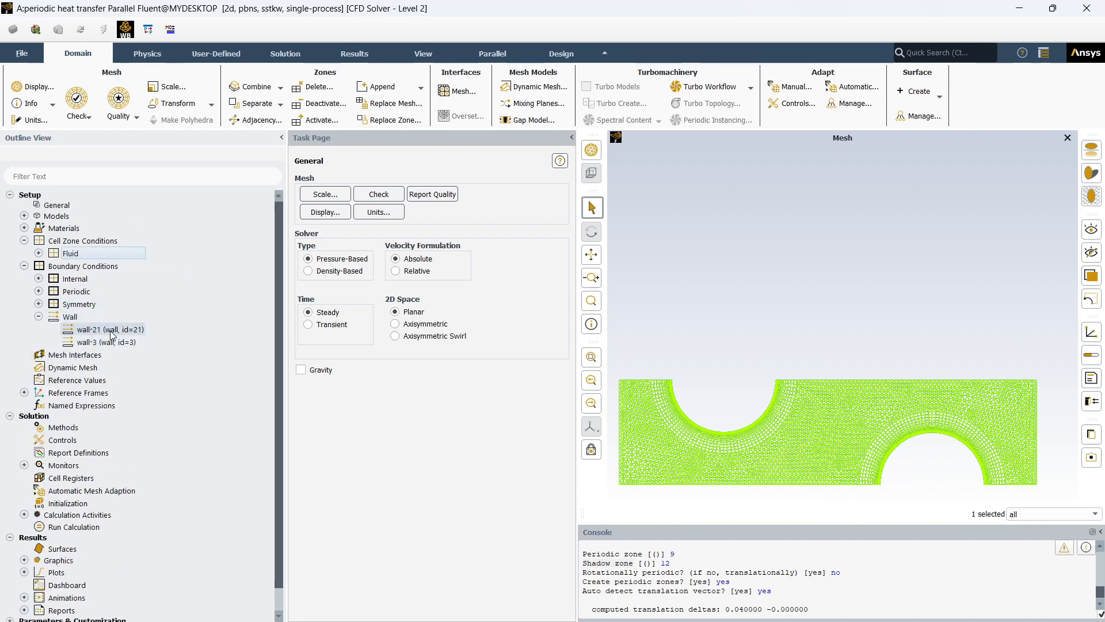
{"action": "left_click", "coordinate": [39, 317]}
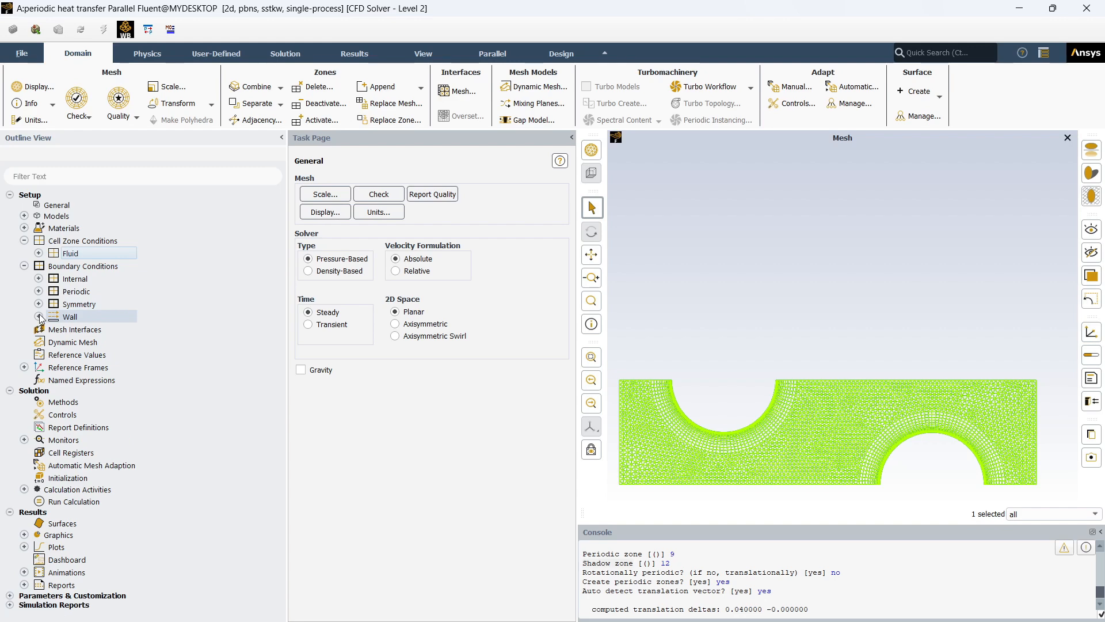
{"action": "left_click", "coordinate": [25, 240]}
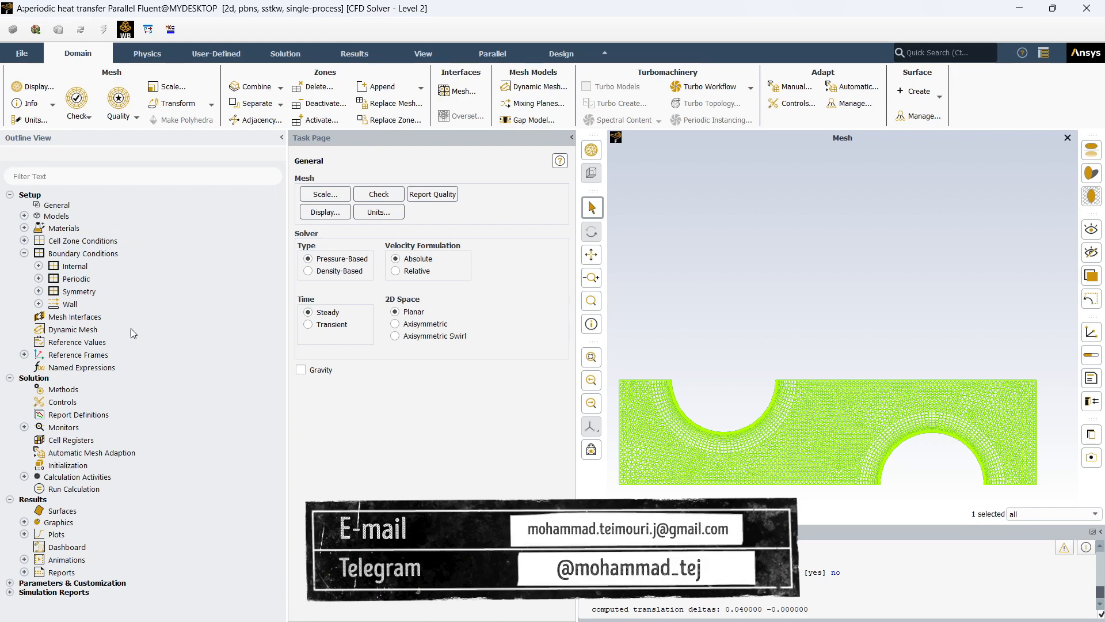
{"action": "left_click", "coordinate": [40, 305]}
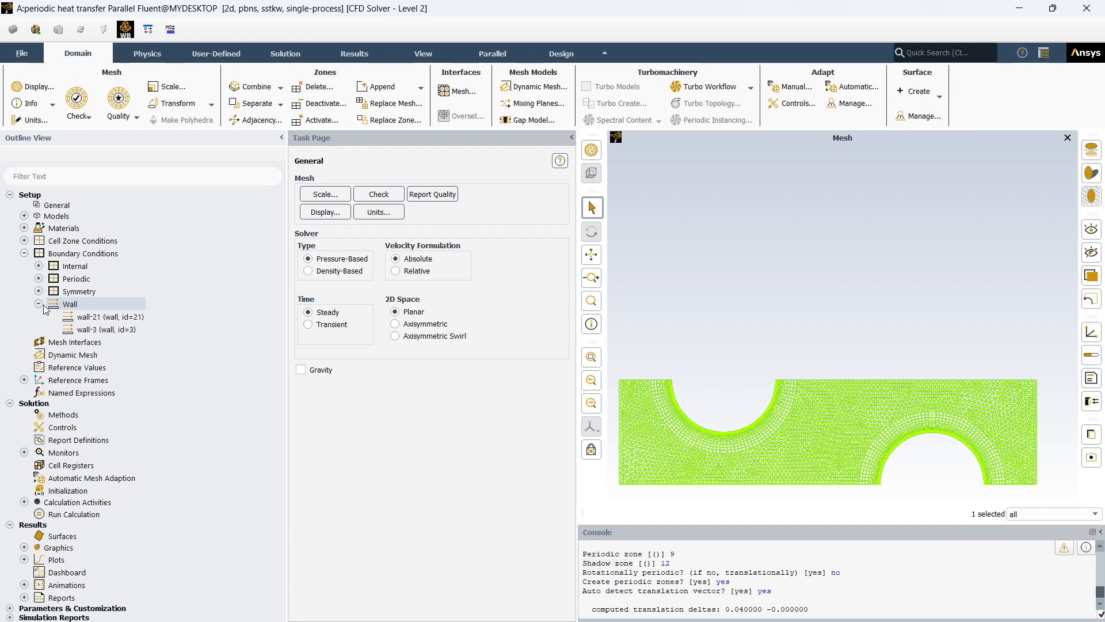
{"action": "left_click", "coordinate": [43, 305]}
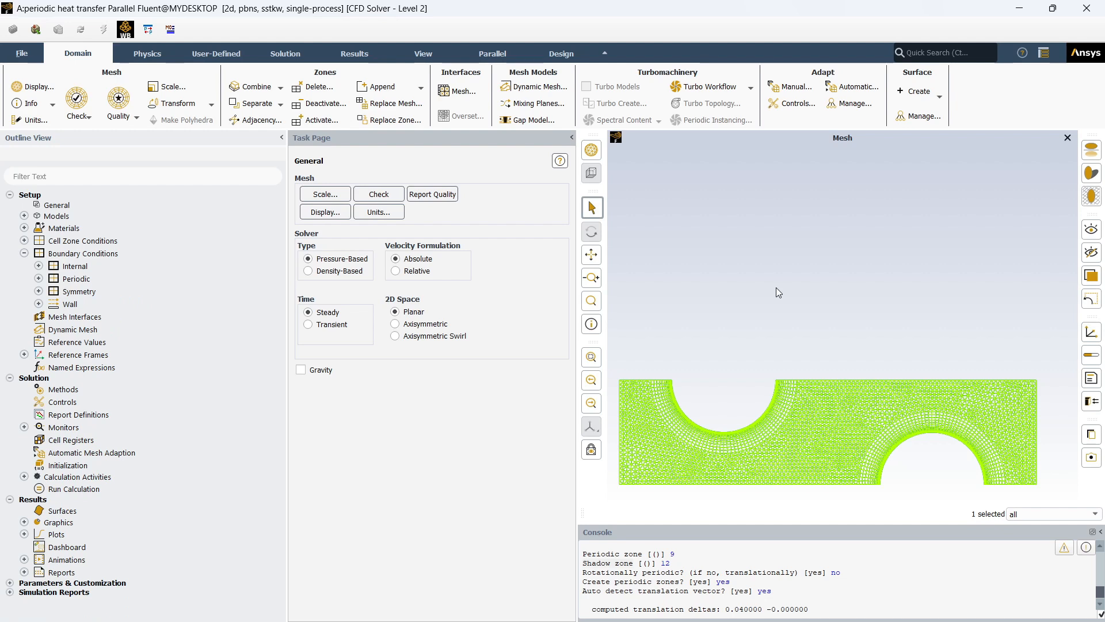
- Try to display the boundaries periodic-12 and periodic-9 in the graphics window
{"action": "left_click", "coordinate": [39, 279]}
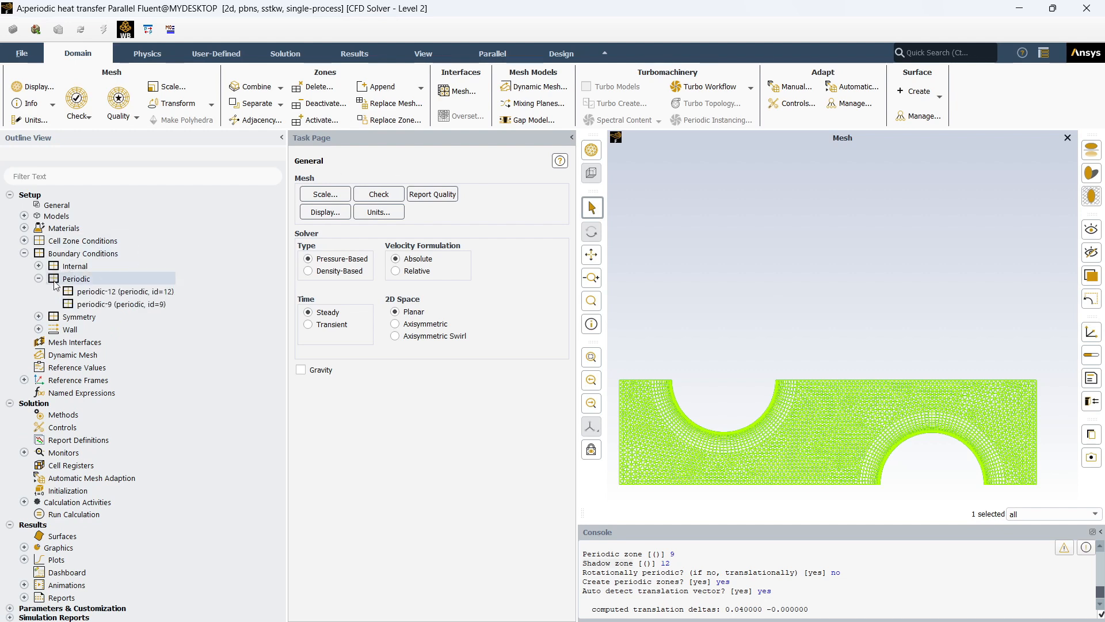
{"action": "left_click", "coordinate": [146, 305]}
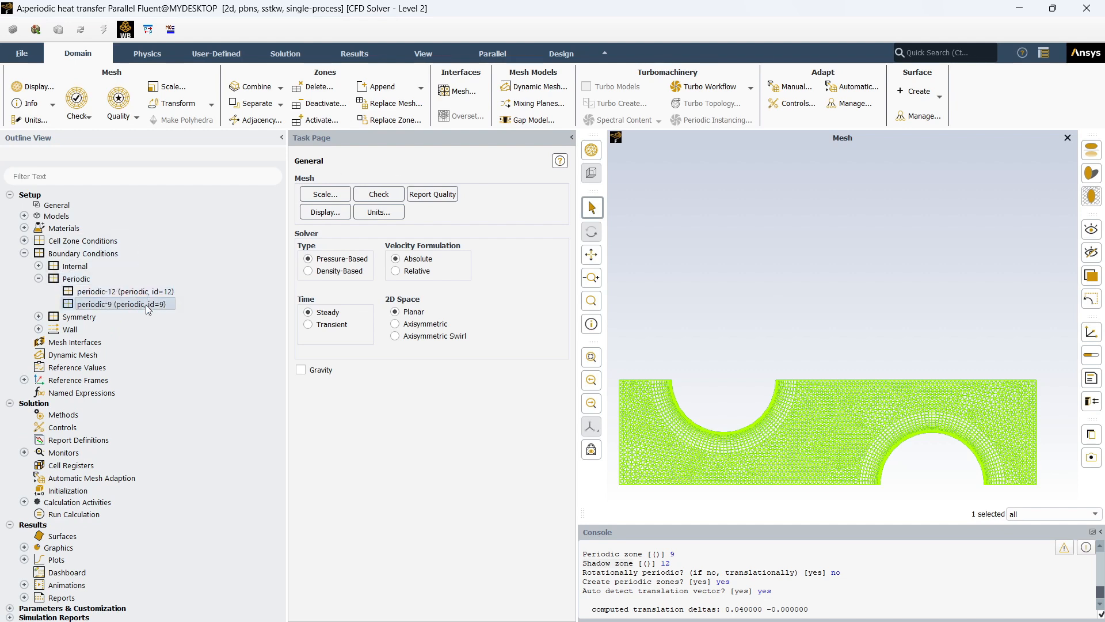
{"action": "left_click", "coordinate": [148, 292], "text": "ctrl"}
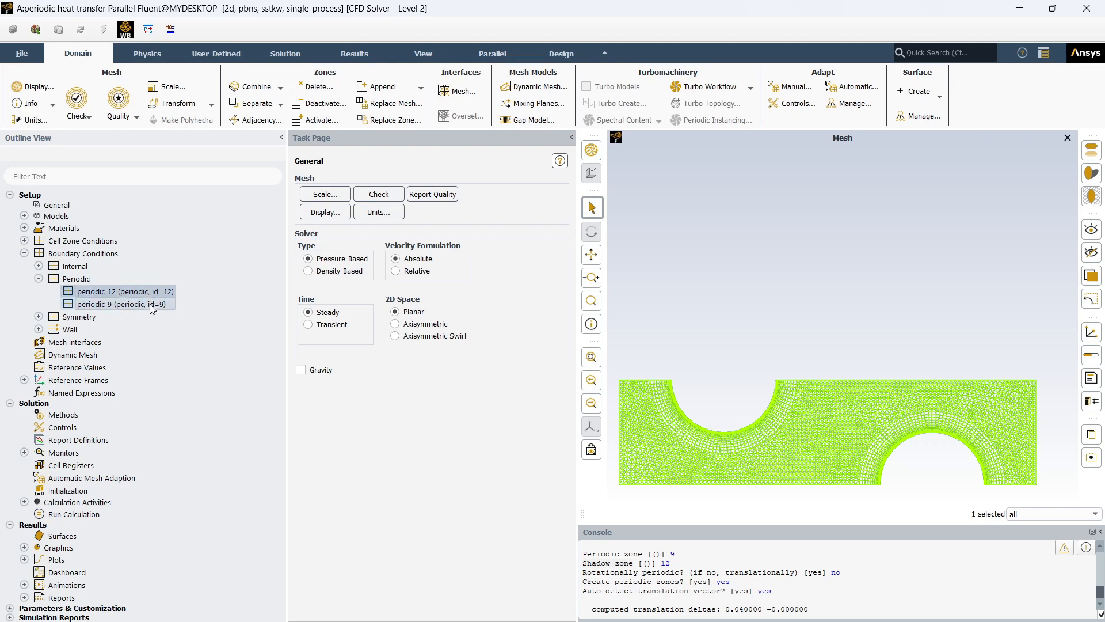
{"action": "right_click", "coordinate": [150, 304]}
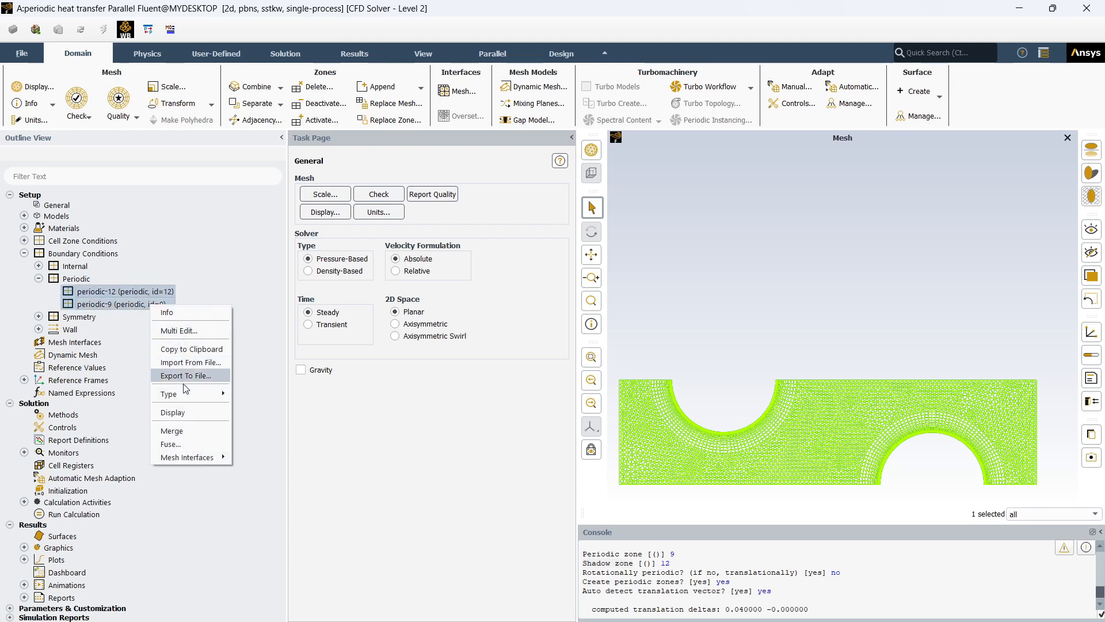
{"action": "left_click", "coordinate": [183, 414]}
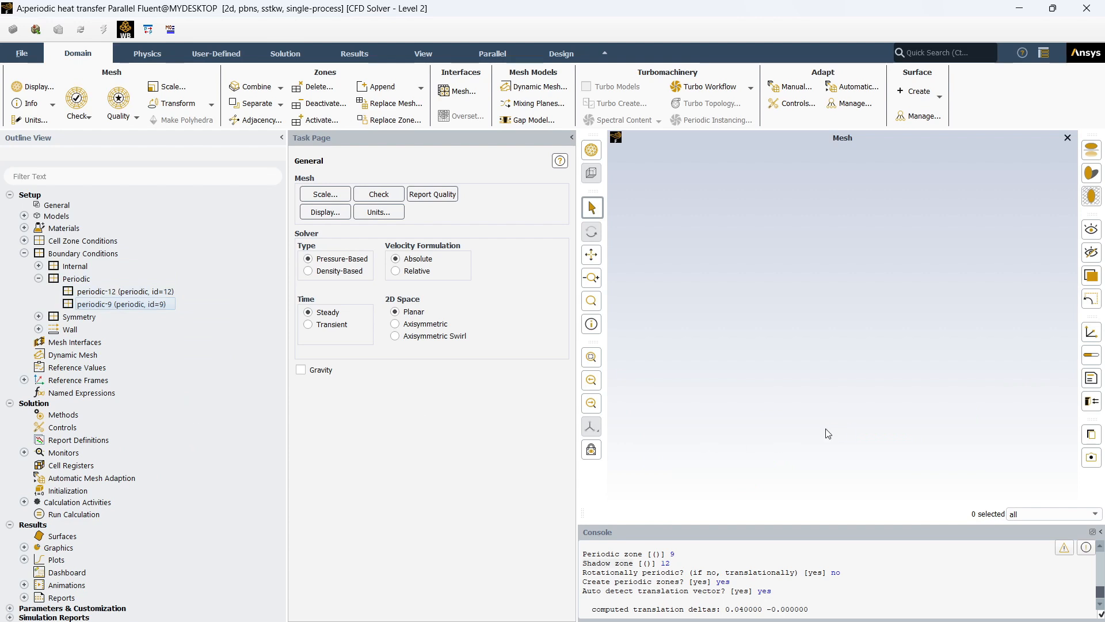
{"action": "left_click", "coordinate": [69, 282]}
{"action": "right_click", "coordinate": [68, 282]}
{"action": "left_click", "coordinate": [94, 364]}
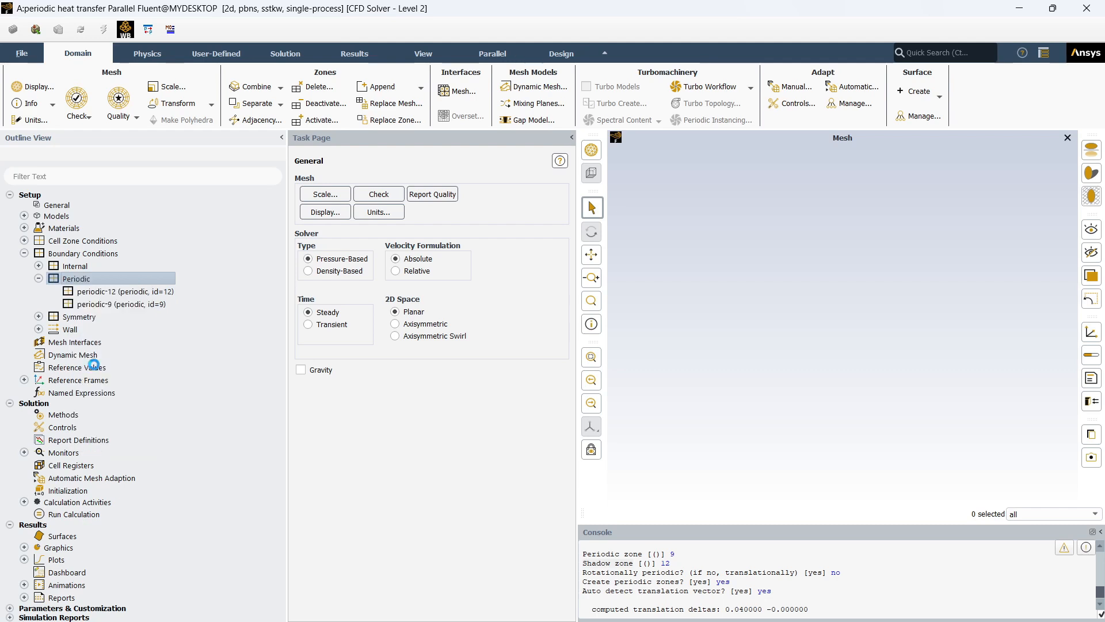
- Display the mesh of the fluid cell zone in the graphics window
{"action": "left_click", "coordinate": [70, 242]}
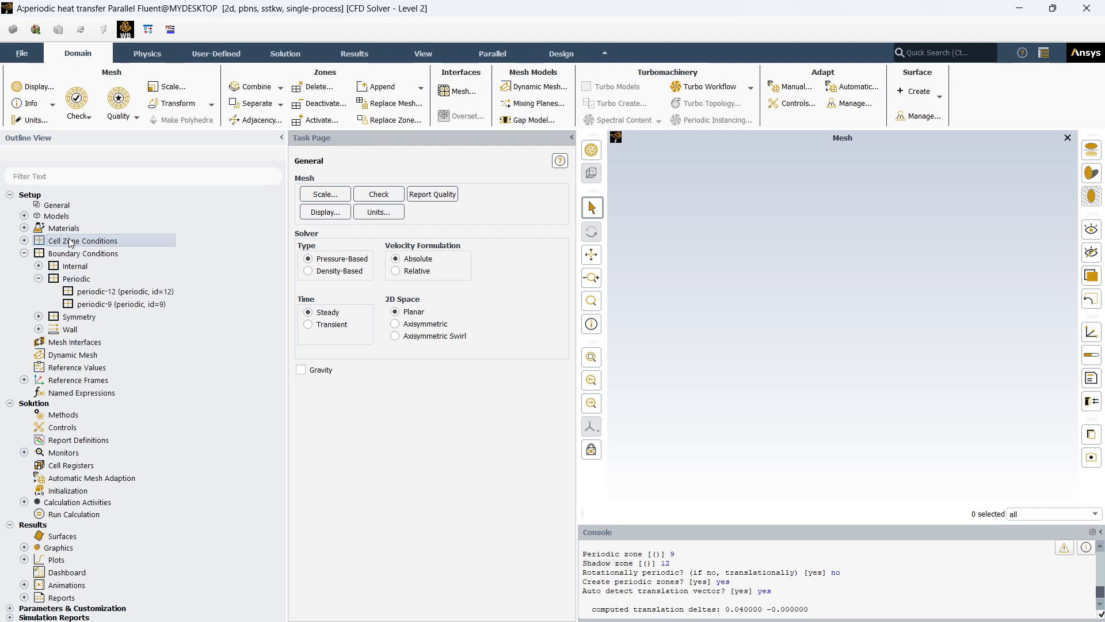
{"action": "right_click", "coordinate": [94, 243]}
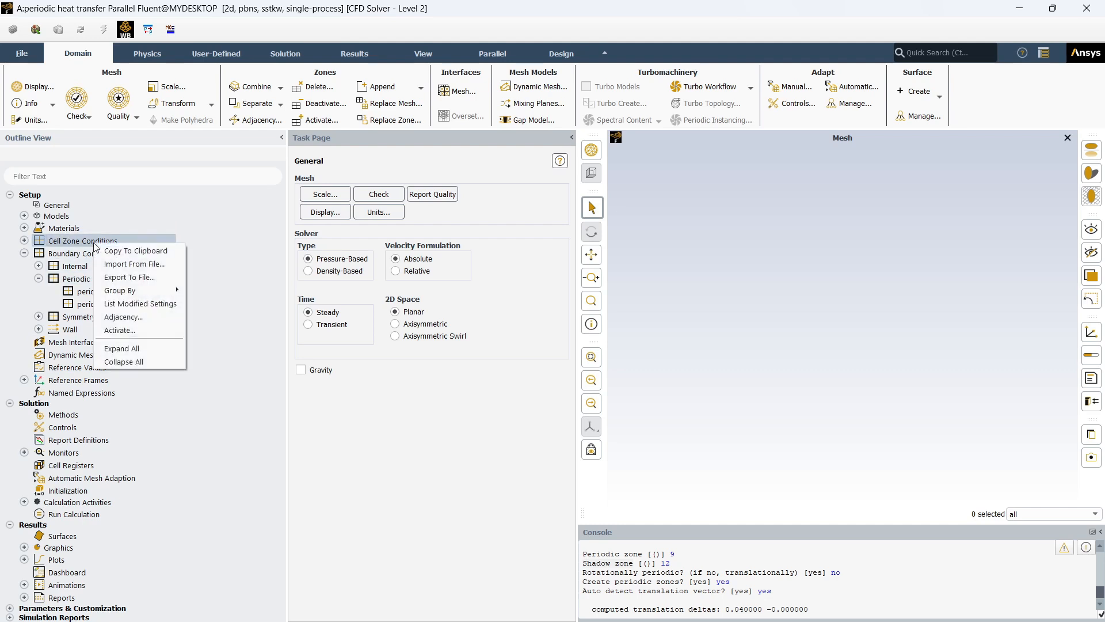
{"action": "left_click", "coordinate": [24, 241]}
{"action": "left_click", "coordinate": [57, 253]}
{"action": "right_click", "coordinate": [58, 253]}
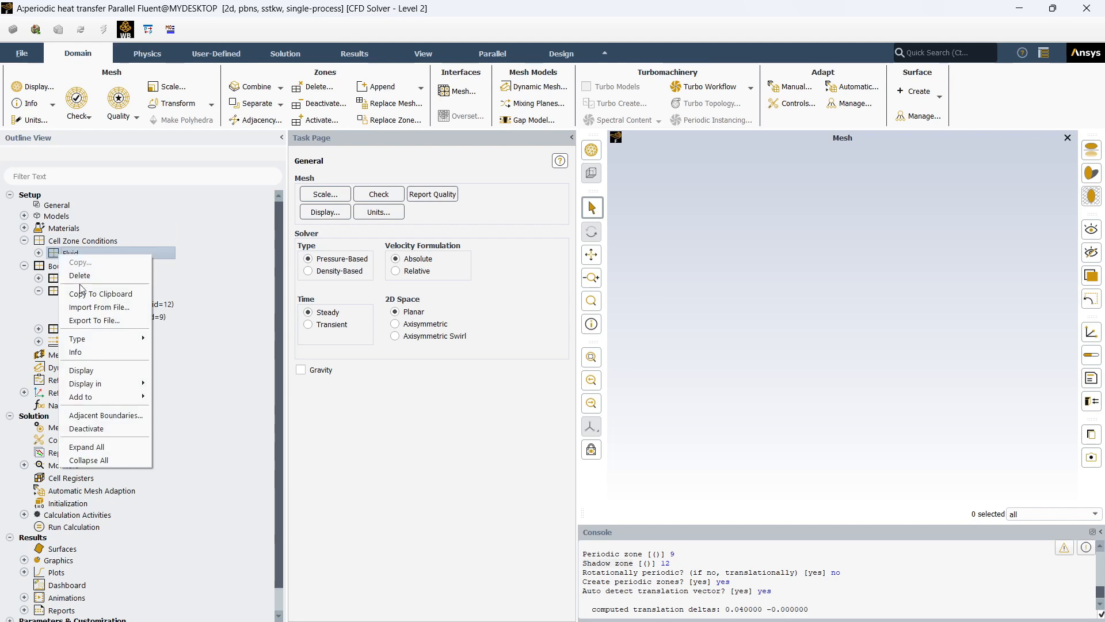
{"action": "left_click", "coordinate": [91, 371]}
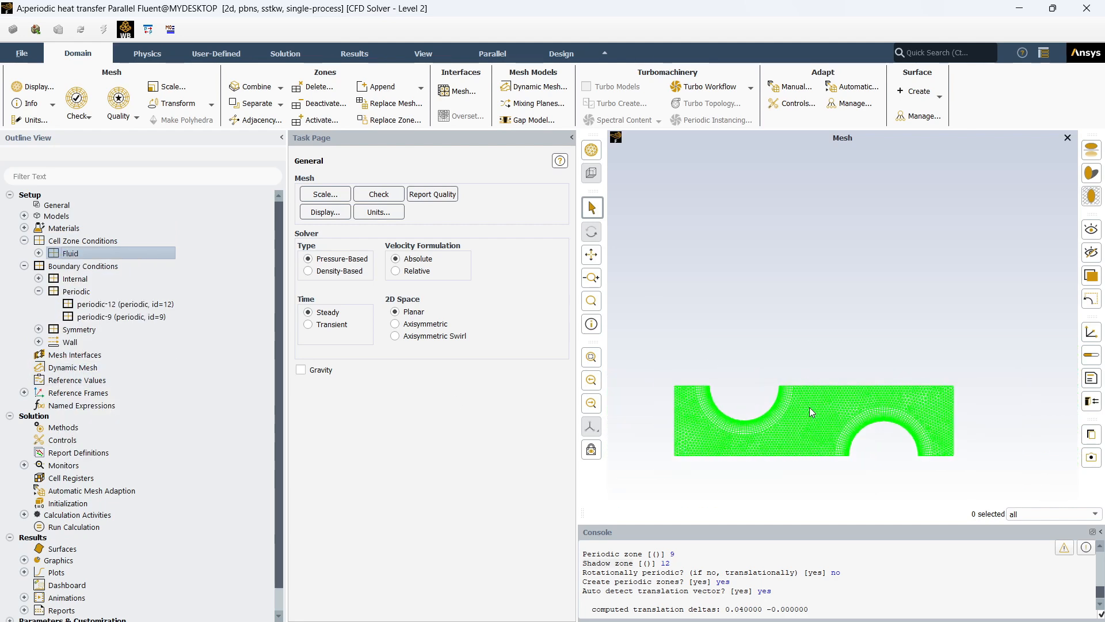
{"action": "scroll", "coordinate": [693, 488], "scroll_direction": "up", "scroll_amount": 1}
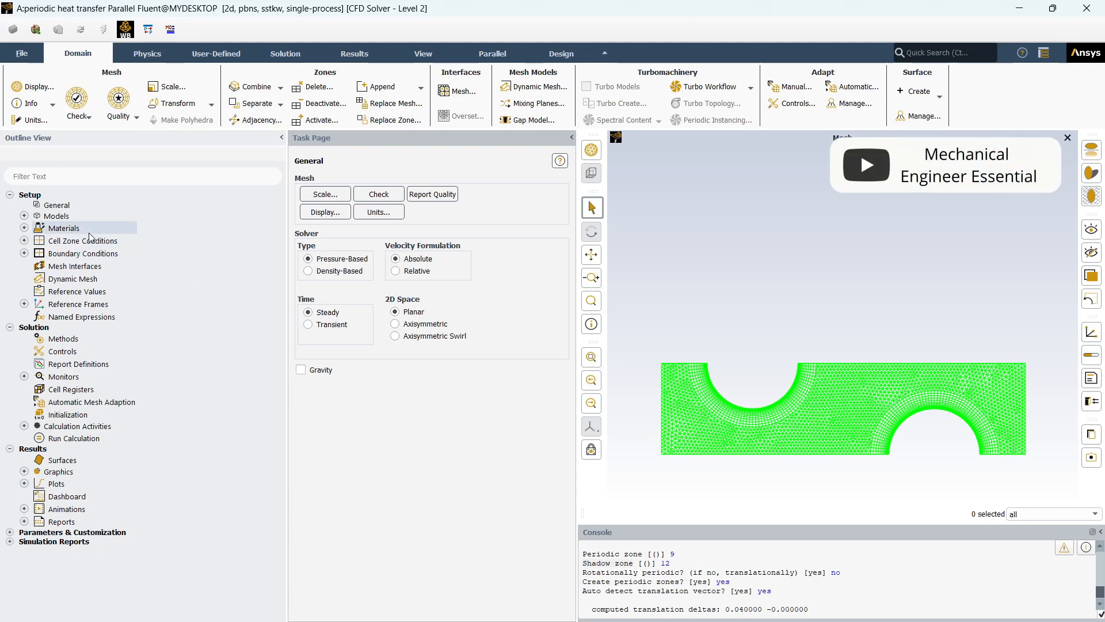
- Enable the energy equation in the physics models
{"action": "left_click", "coordinate": [24, 215]}
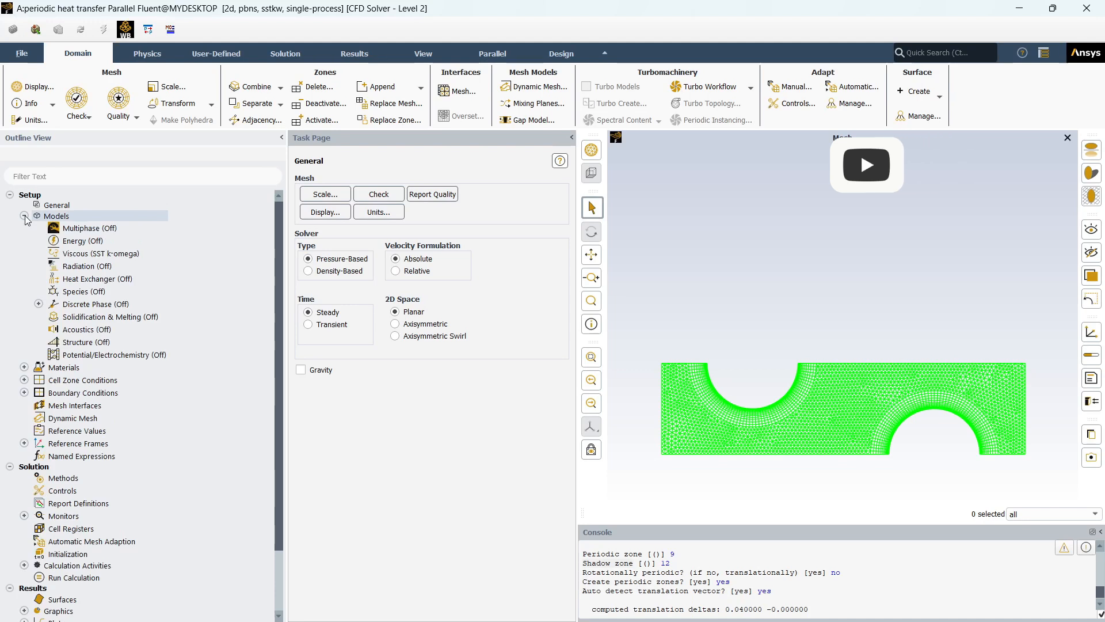
{"action": "double_click", "coordinate": [85, 242]}
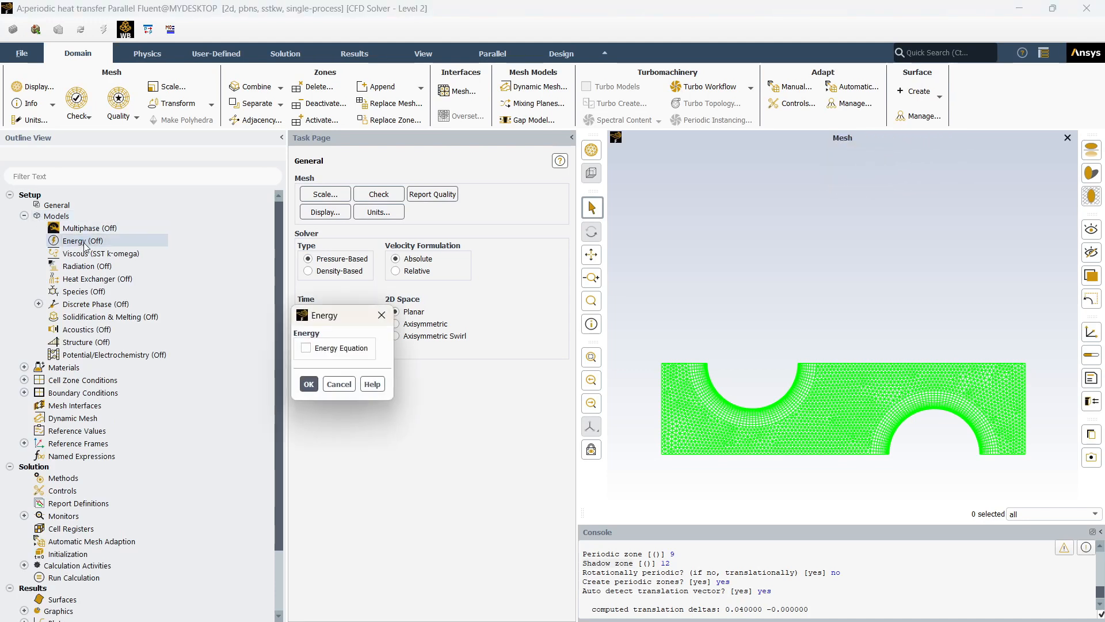
{"action": "left_click", "coordinate": [307, 349]}
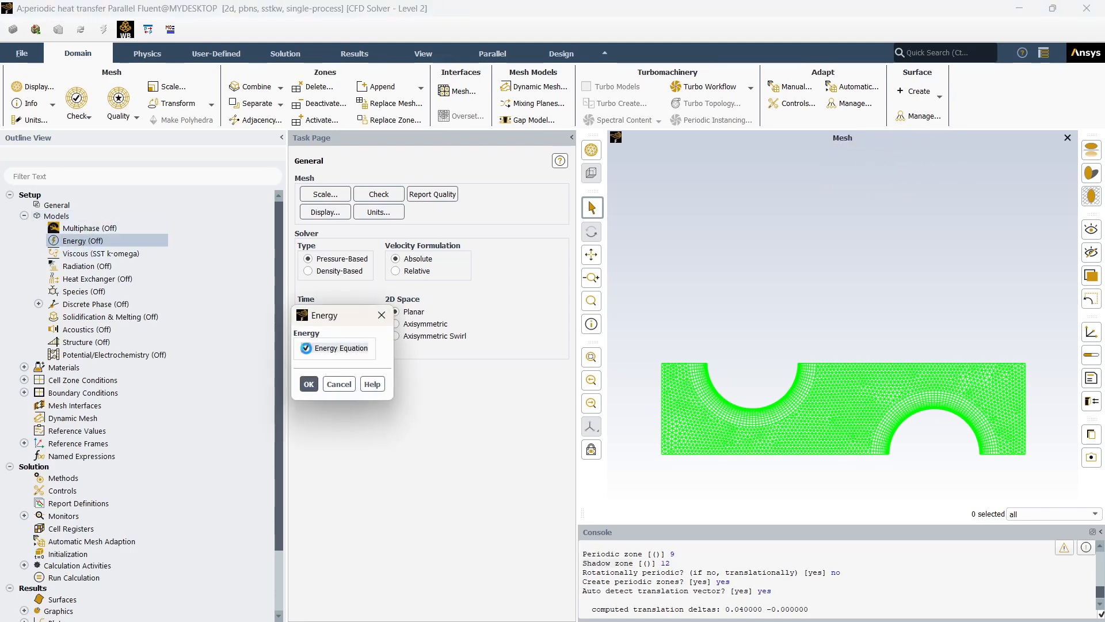
{"action": "left_click", "coordinate": [303, 385]}
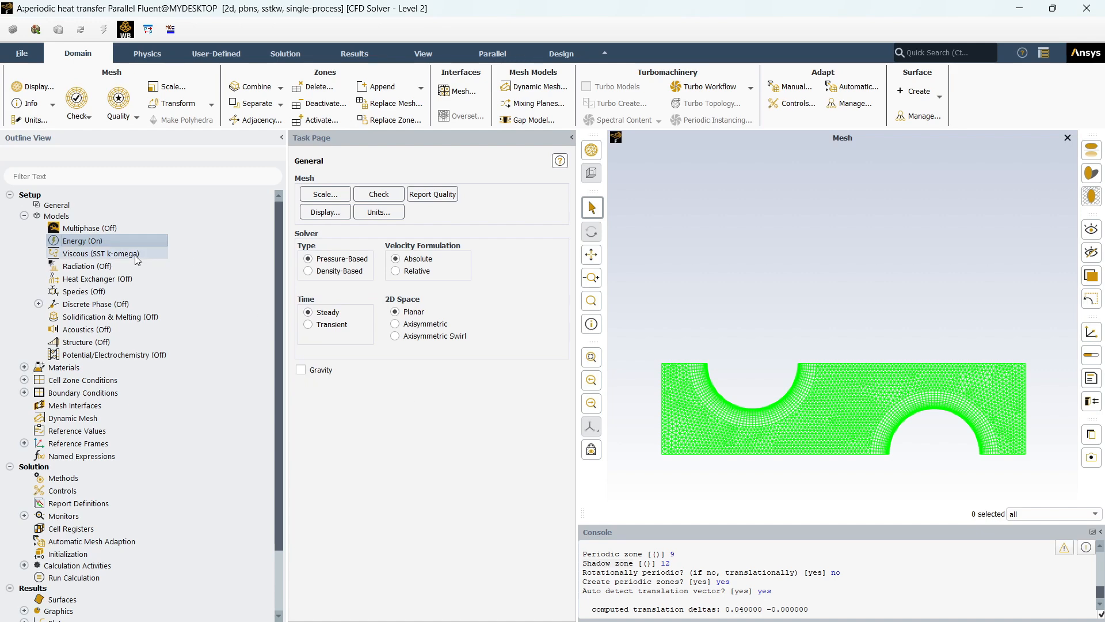
{"action": "scroll", "coordinate": [137, 260], "scroll_direction": "down", "scroll_amount": 2}
{"action": "scroll", "coordinate": [137, 260], "scroll_direction": "up", "scroll_amount": 2}
{"action": "left_click", "coordinate": [25, 217]}
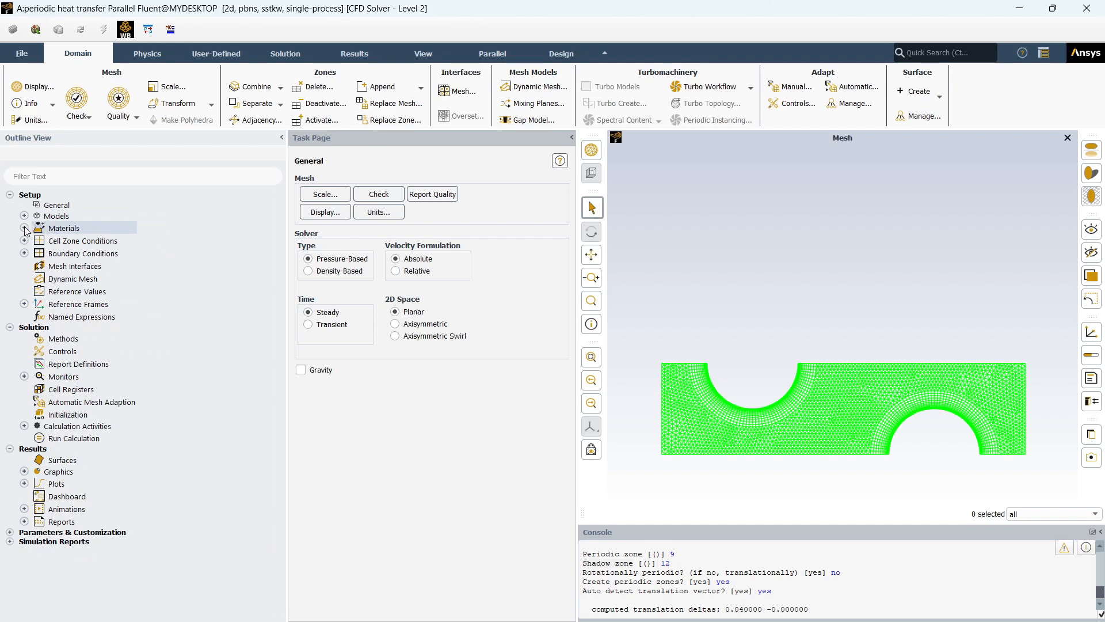
- Open the Fluent database of fluid materials from the fluid material creation dialog
{"action": "left_click", "coordinate": [24, 228]}
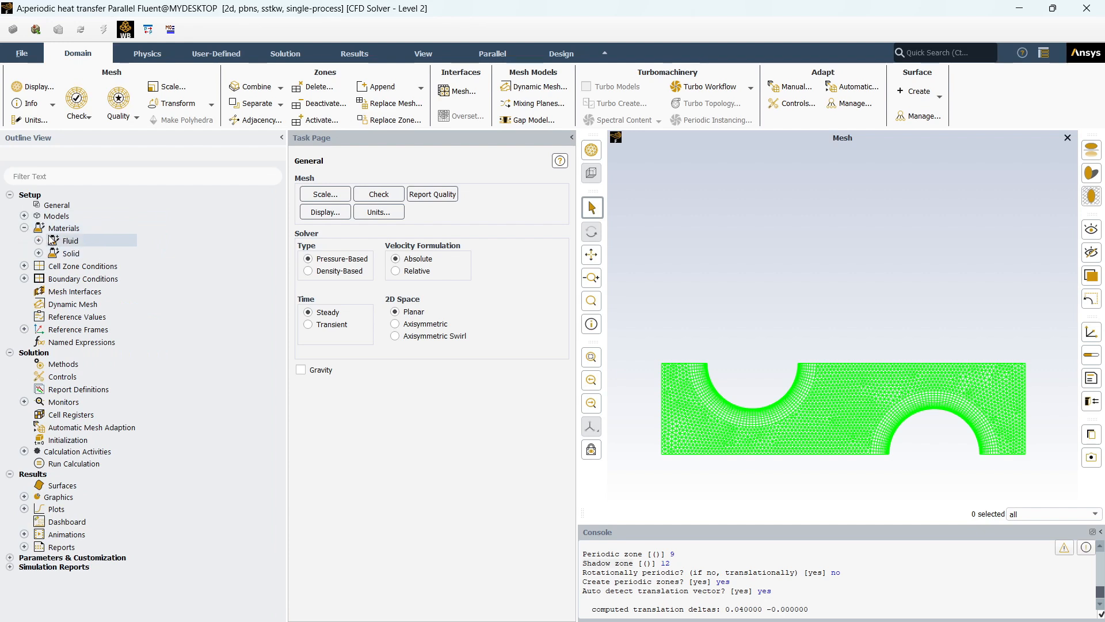
{"action": "left_click", "coordinate": [39, 241]}
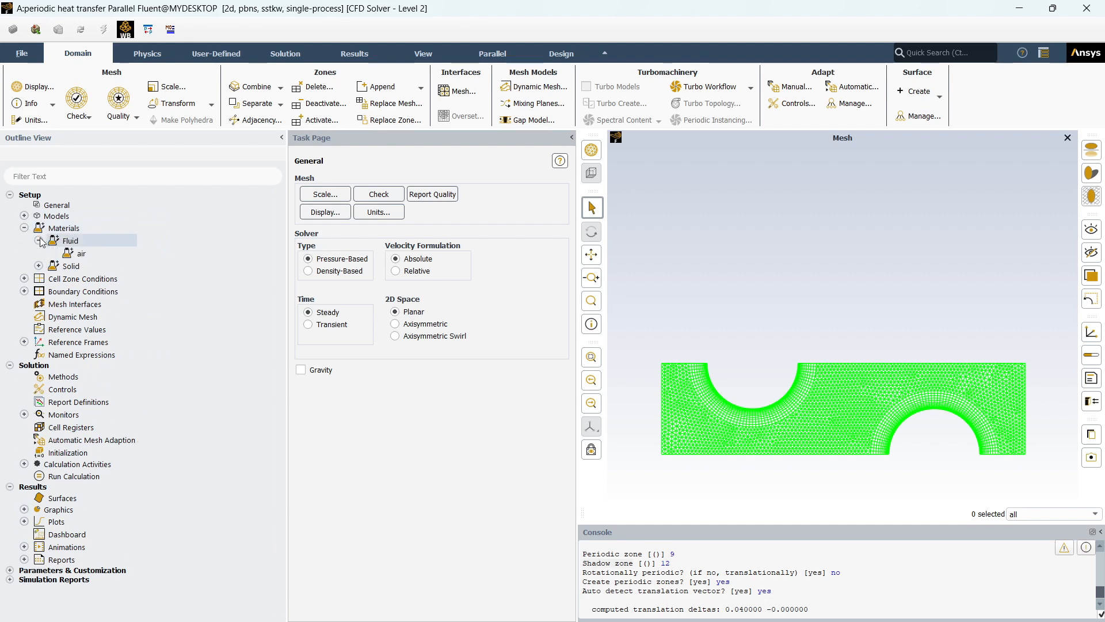
{"action": "right_click", "coordinate": [73, 242]}
{"action": "left_click", "coordinate": [88, 242]}
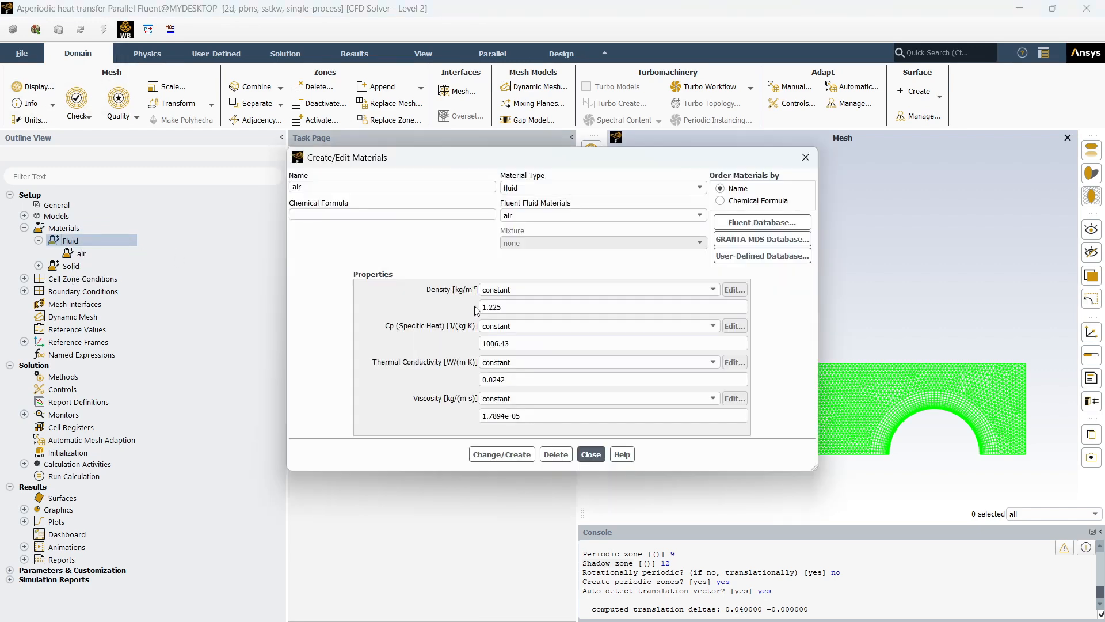
{"action": "left_click", "coordinate": [730, 221]}
- Copy disilicon-chloride, disilicon-dihydride, water-liquid and water-vapor from the database into the case's fluid materials, and apply the water-vapor definition
{"action": "left_click_drag", "start_coordinate": [597, 313], "coordinate": [654, 189]}
{"action": "scroll", "coordinate": [488, 258], "scroll_direction": "down", "scroll_amount": 20}
{"action": "scroll", "coordinate": [488, 258], "scroll_direction": "down", "scroll_amount": 15}
{"action": "scroll", "coordinate": [488, 258], "scroll_direction": "down", "scroll_amount": 2}
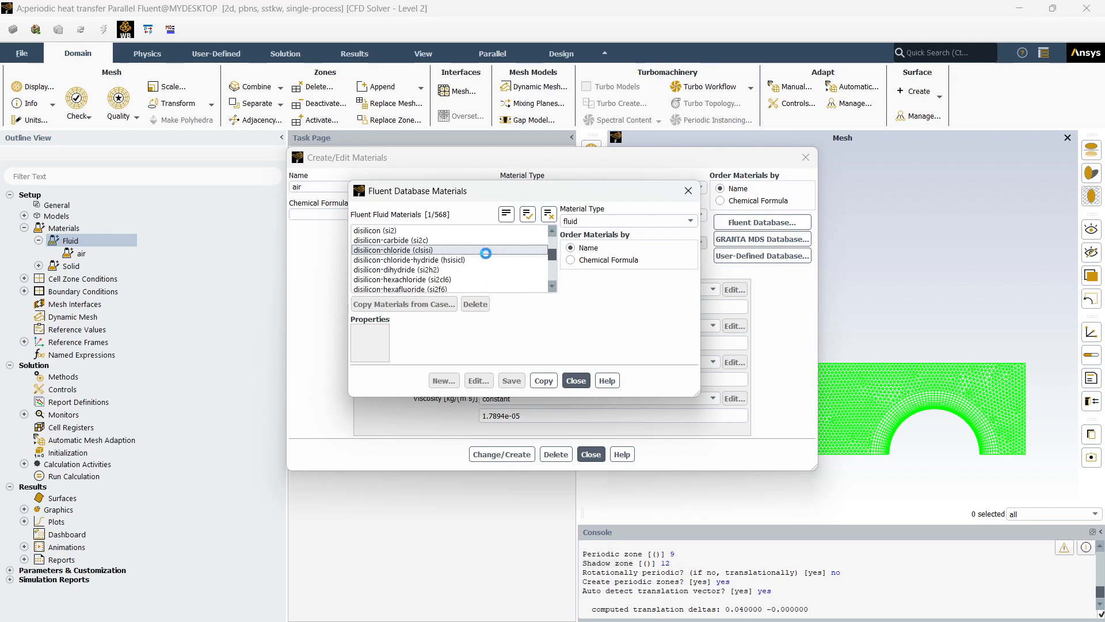
{"action": "left_click", "coordinate": [488, 258]}
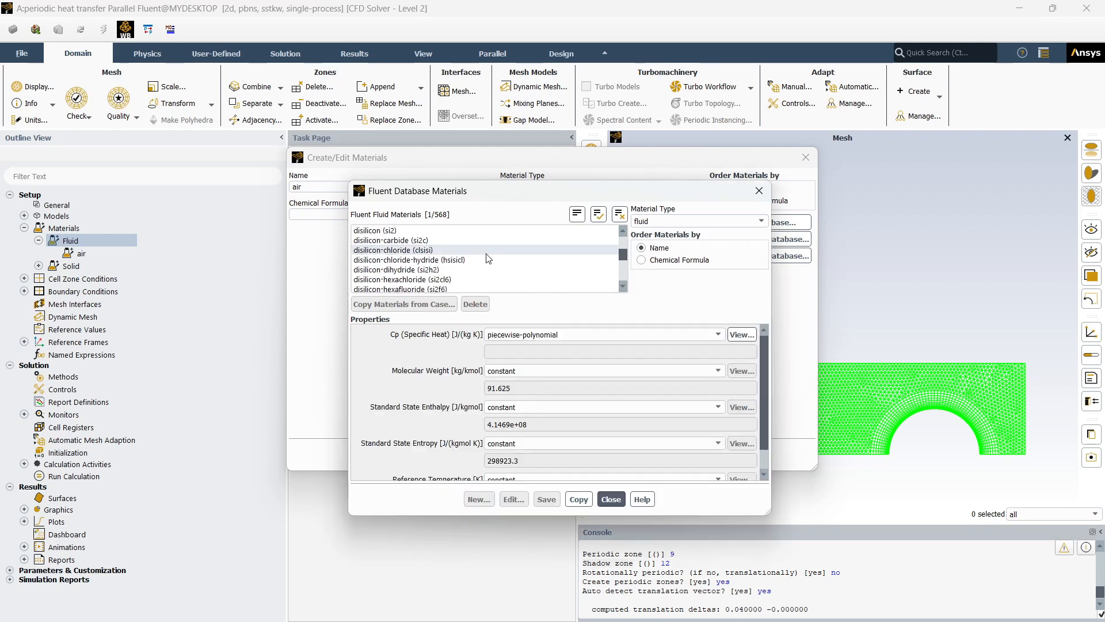
{"action": "left_click", "coordinate": [495, 271]}
{"action": "key", "text": "w"}
{"action": "key", "text": "w"}
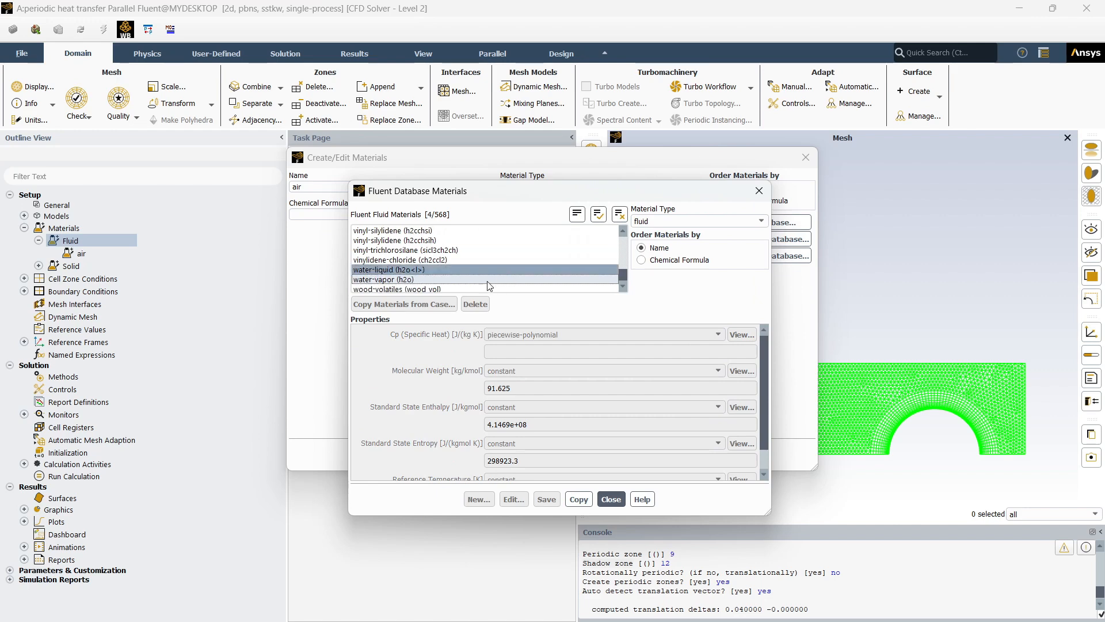
{"action": "left_click", "coordinate": [459, 271]}
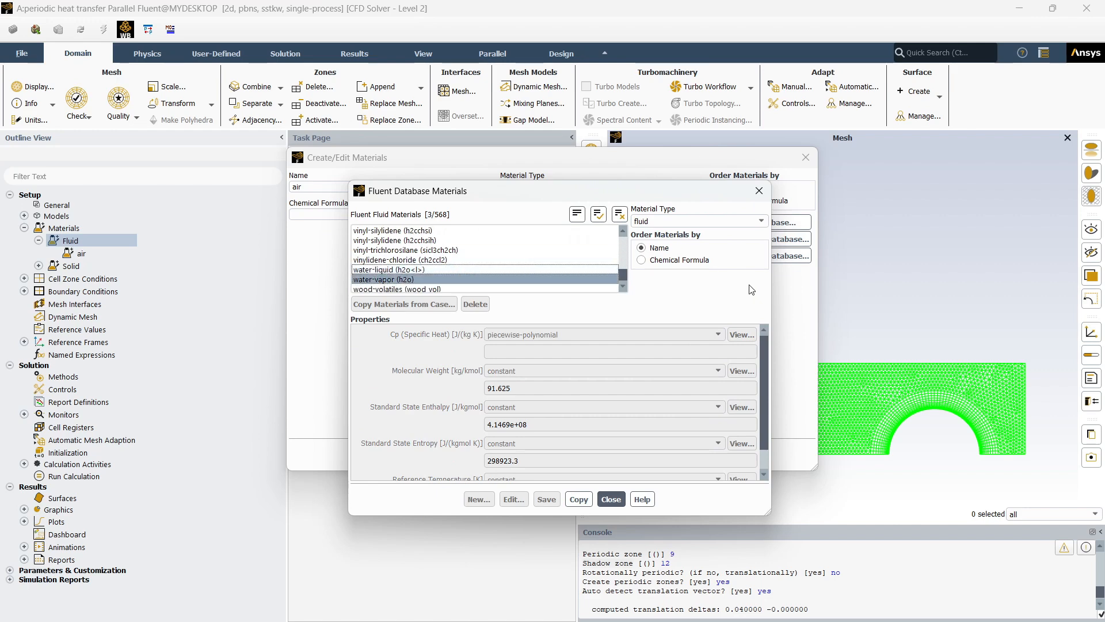
{"action": "left_click", "coordinate": [496, 269]}
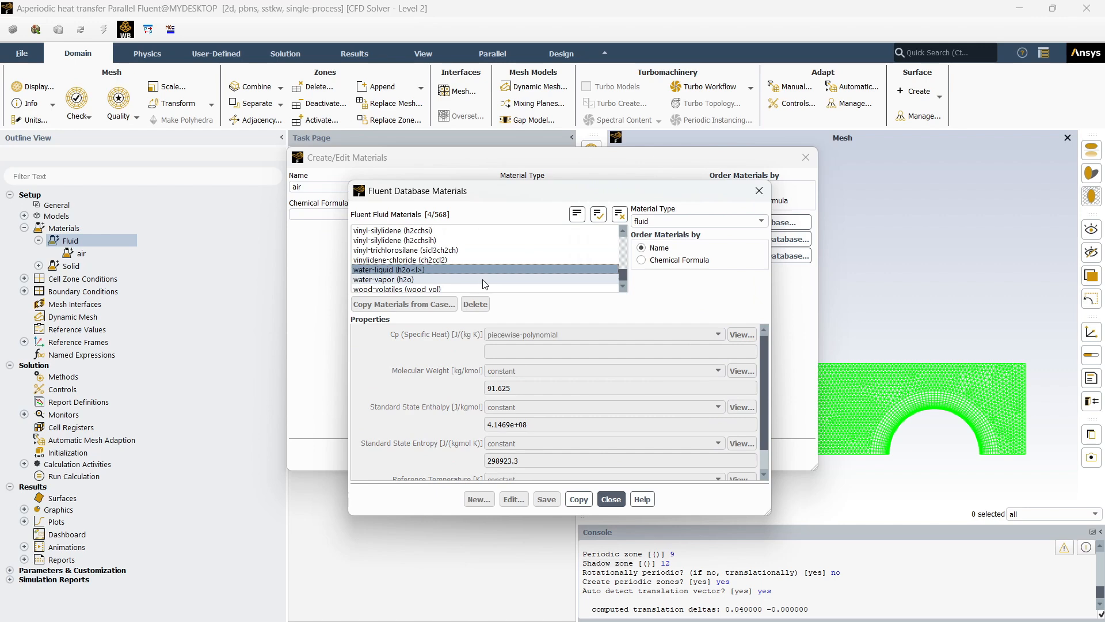
{"action": "left_click", "coordinate": [579, 499]}
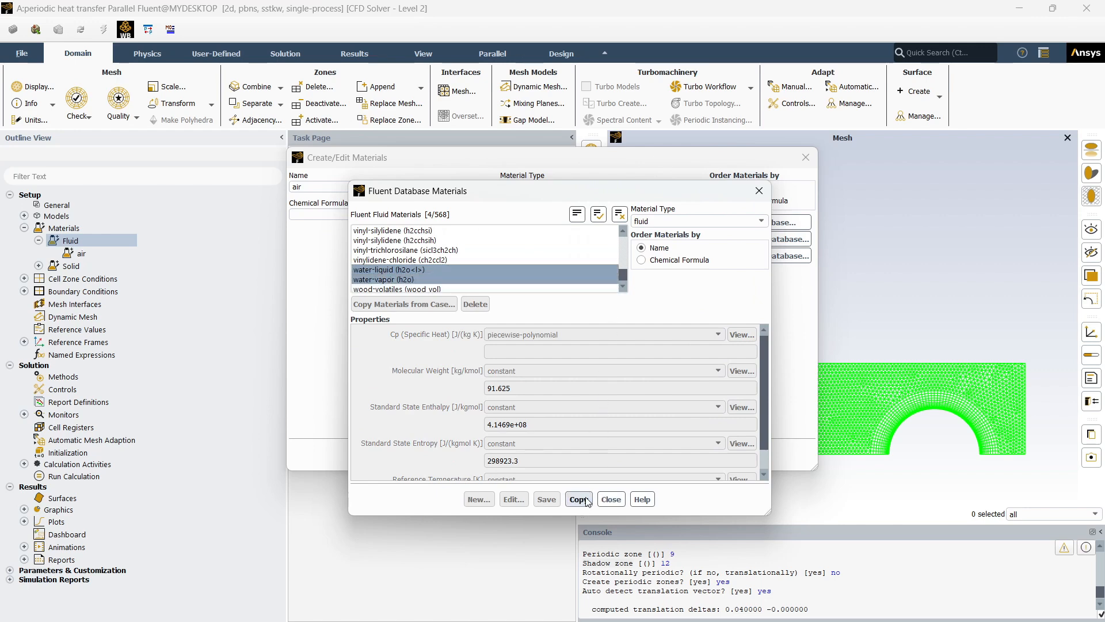
{"action": "left_click", "coordinate": [610, 499]}
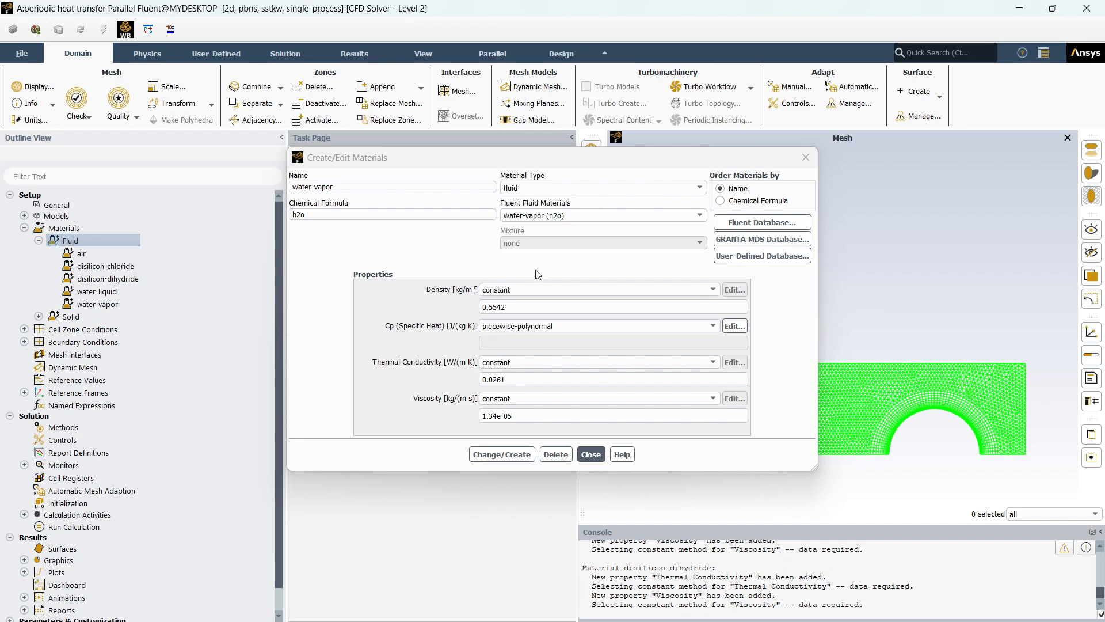
{"action": "left_click", "coordinate": [509, 455]}
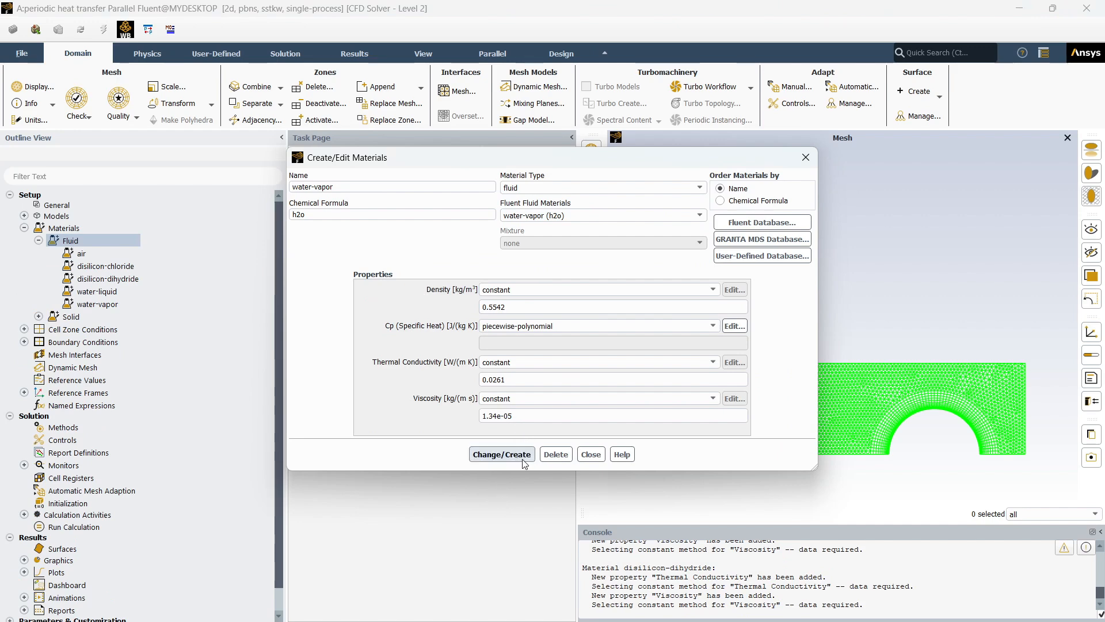
{"action": "left_click", "coordinate": [588, 454]}
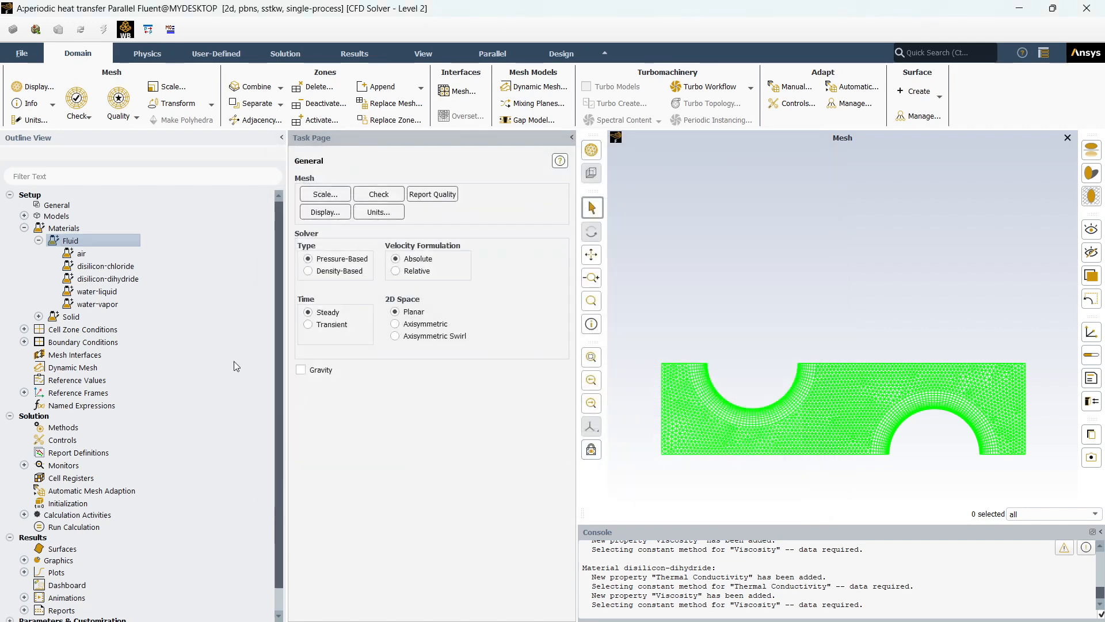